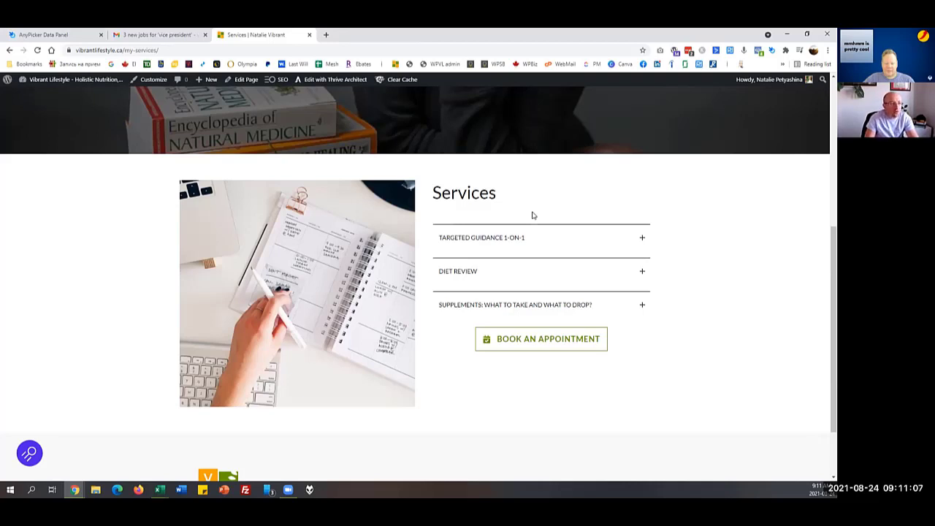
Test the $100 button under Supplements and the $200 button under Diet Review on the live Services page
scroll(531, 215, "down", 2)
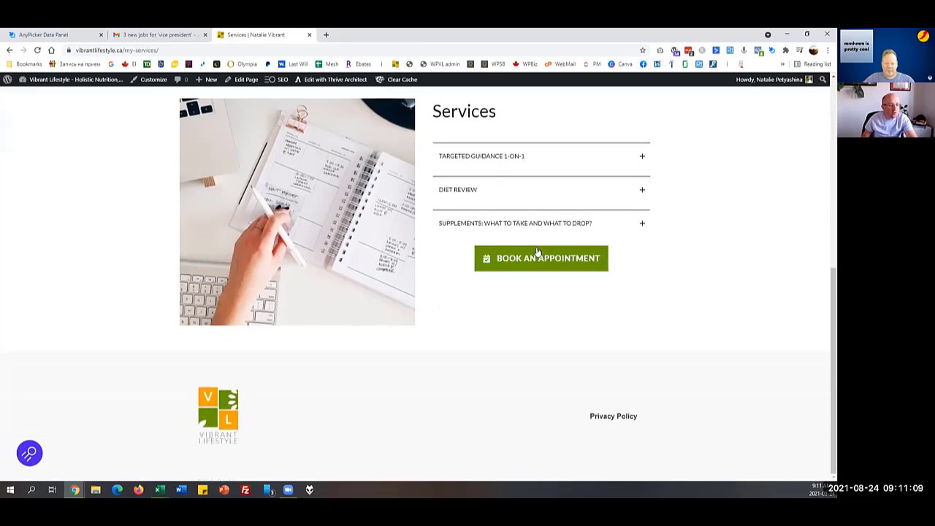
left_click(635, 223)
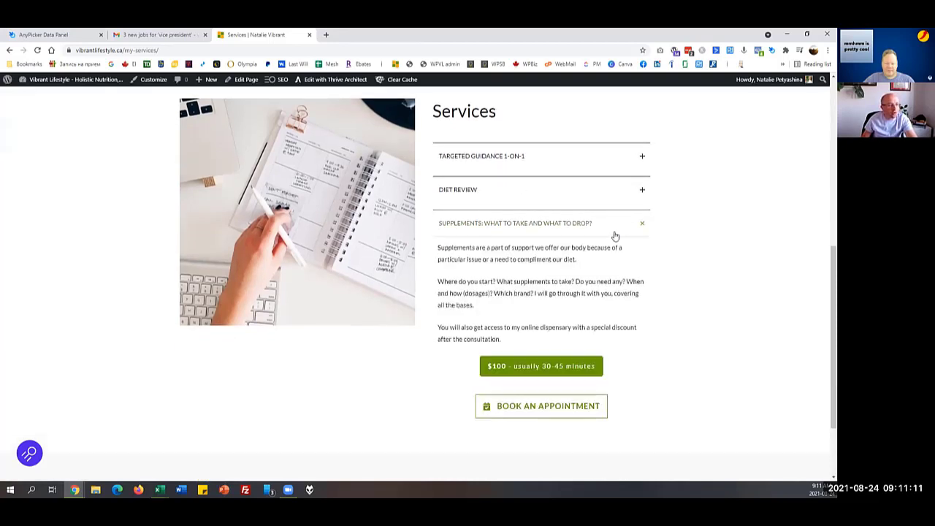
left_click(558, 365)
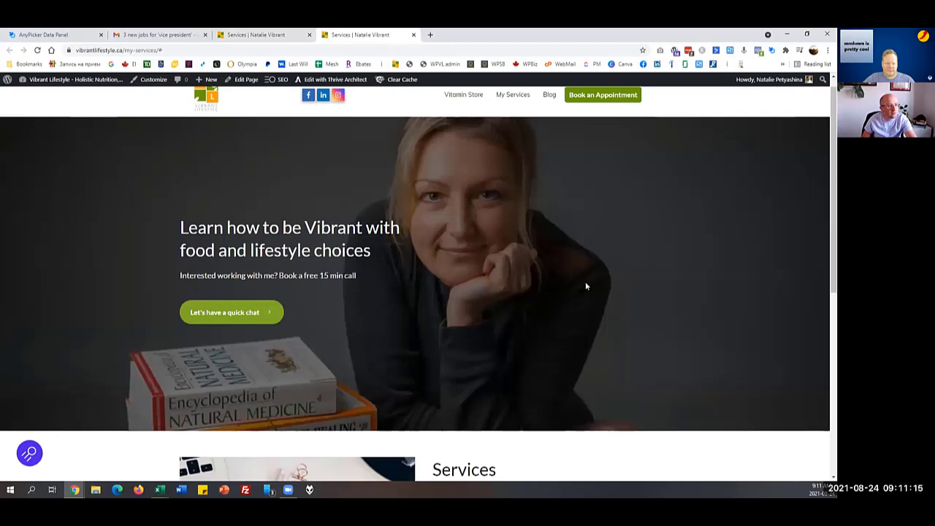
scroll(563, 285, "down", 3)
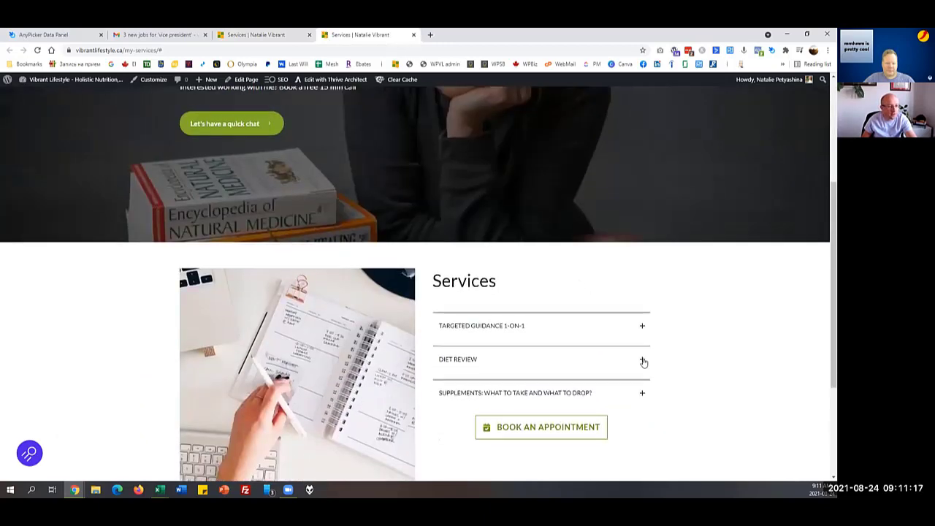
left_click(644, 363)
left_click(593, 458)
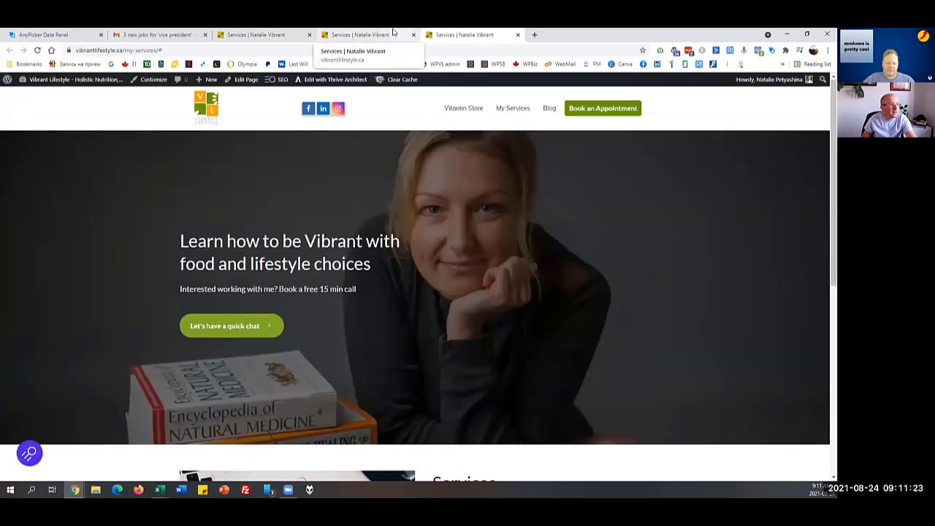
Open the Services page in Thrive Architect and select the target URL of the Book an Appointment button
left_click(393, 33)
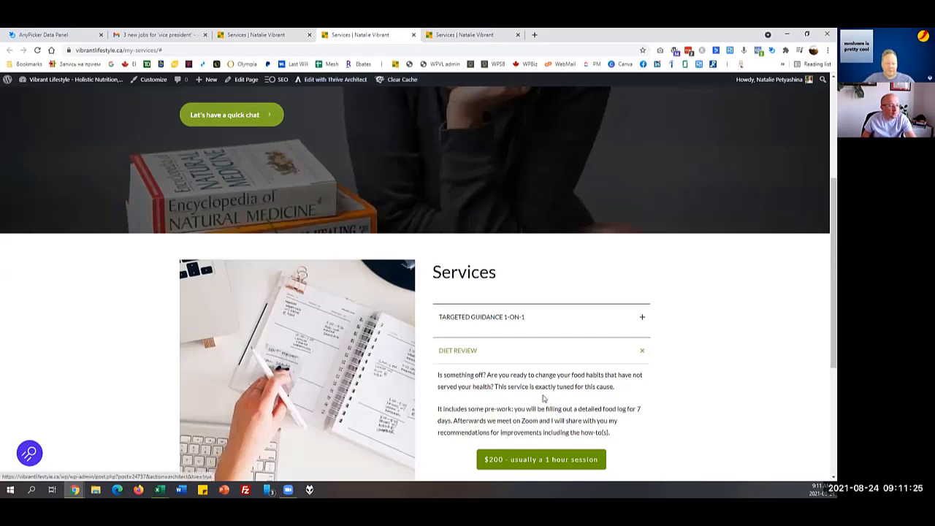
left_click(345, 81)
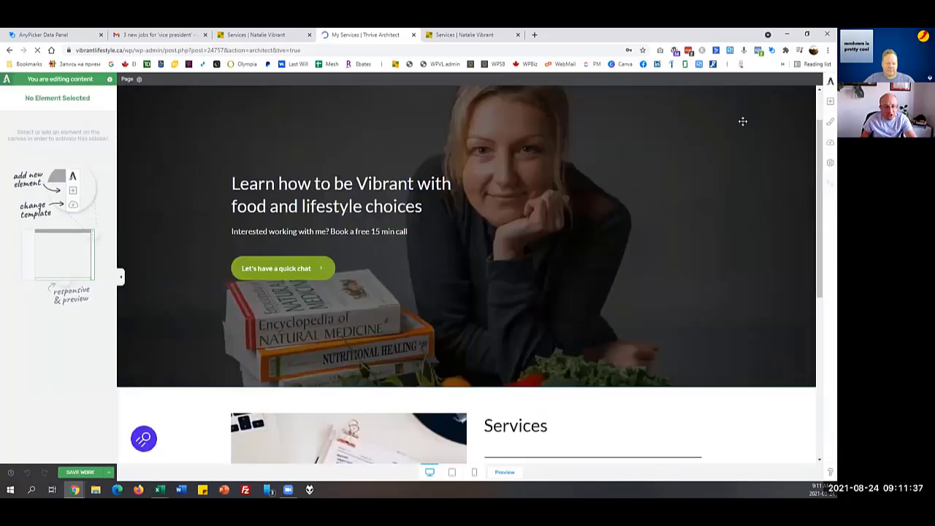
scroll(742, 121, "down", 5)
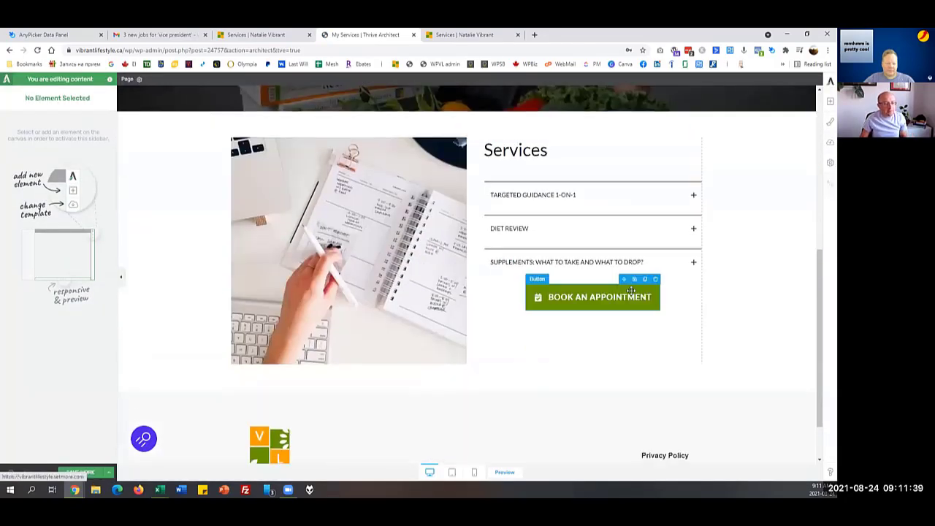
left_click(630, 291)
triple_click(60, 330)
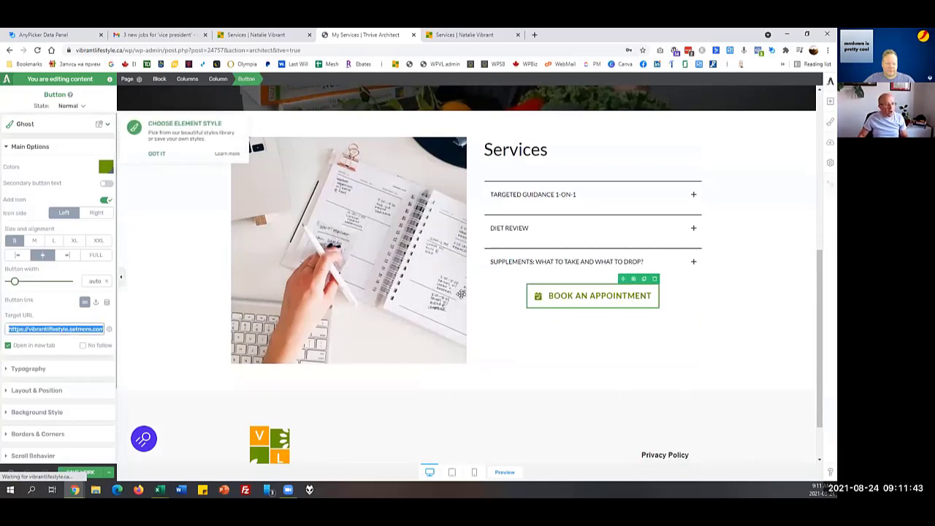
left_click(674, 206)
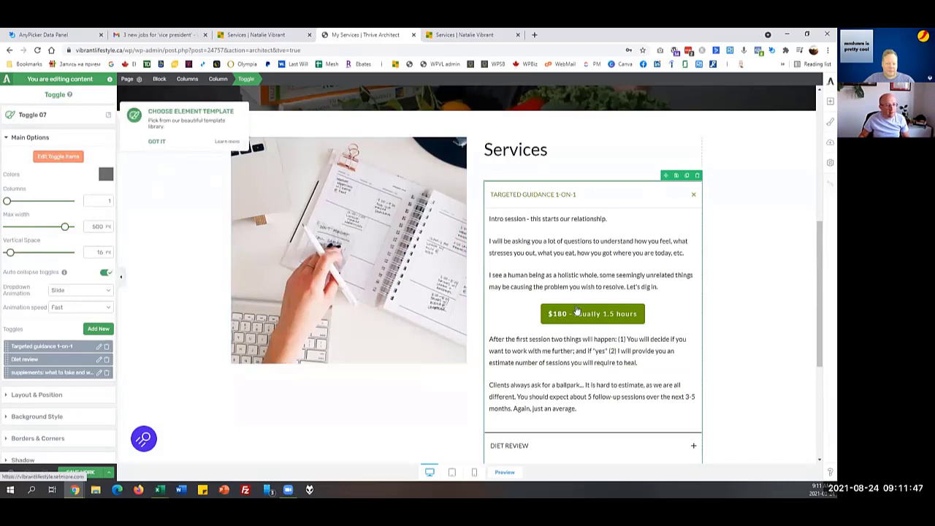
left_click(58, 156)
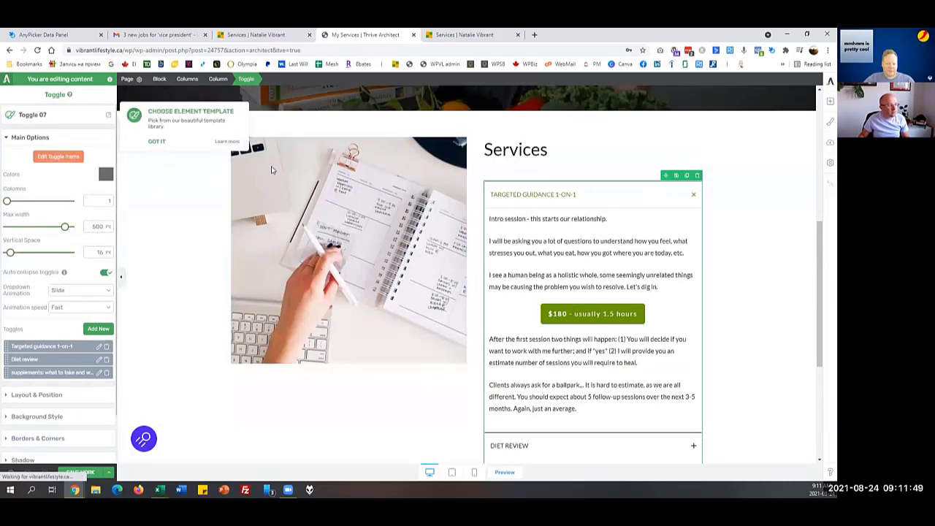
left_click(693, 188)
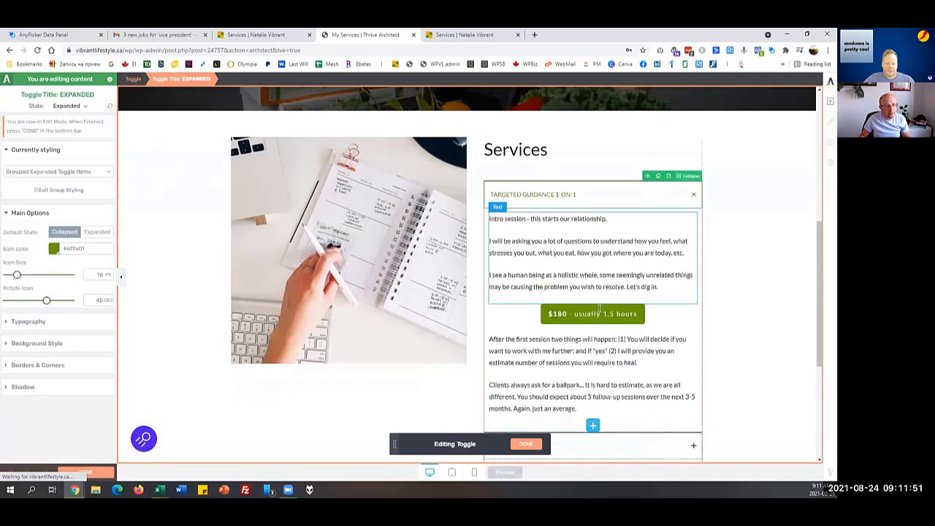
left_click(598, 298)
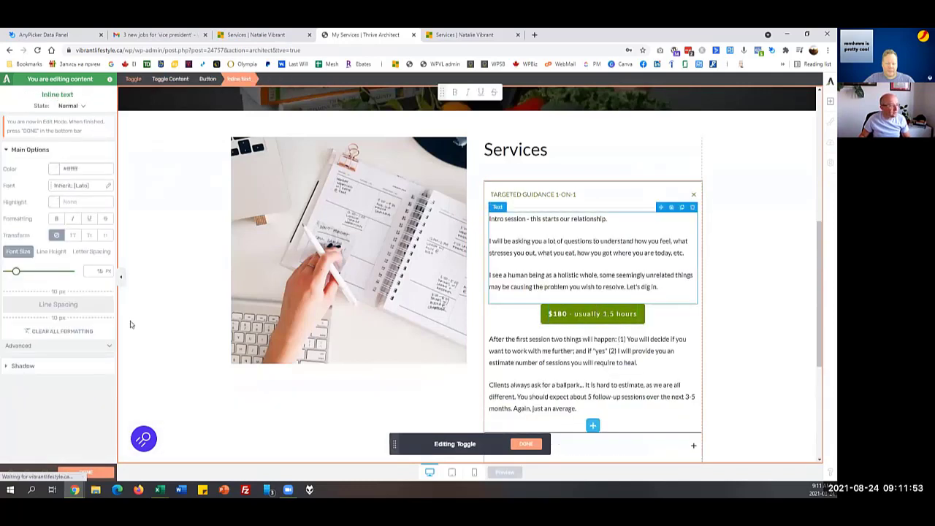
left_click(208, 79)
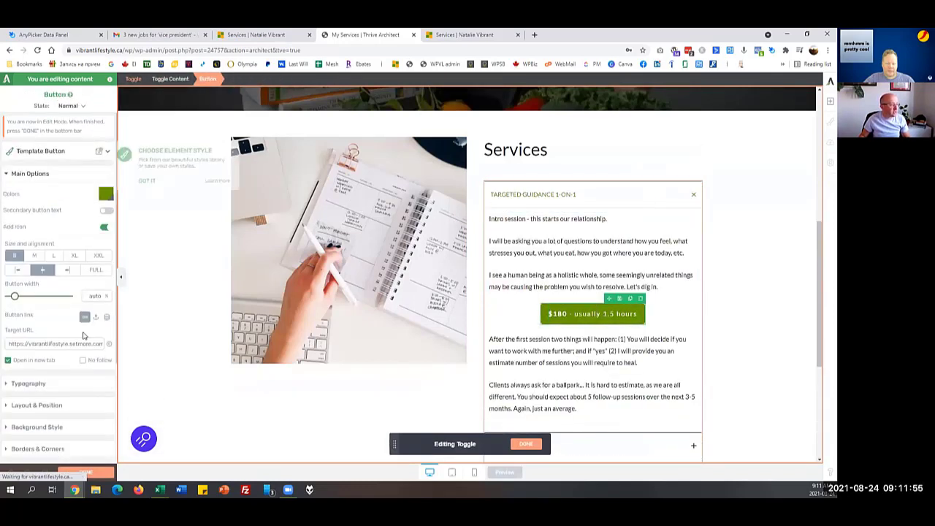
left_click(61, 342)
key("ctrl+c")
left_click(60, 342)
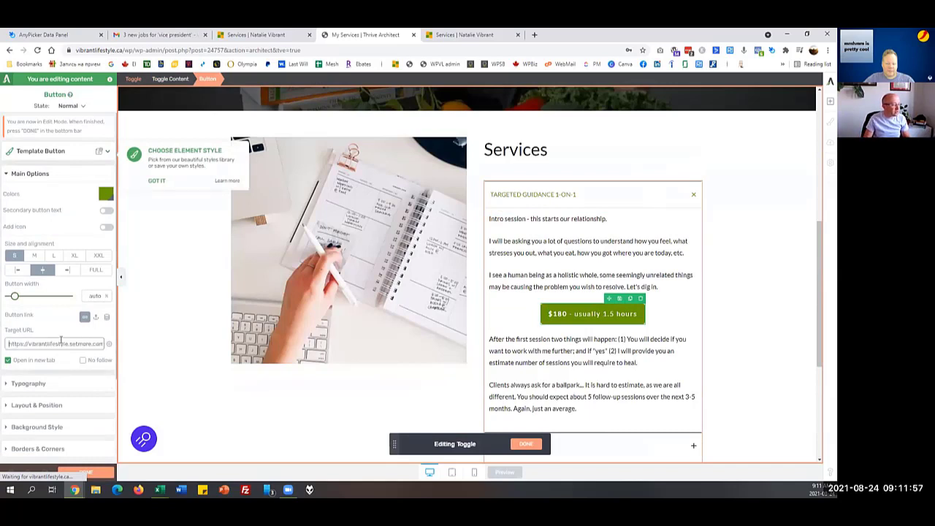
type("/")
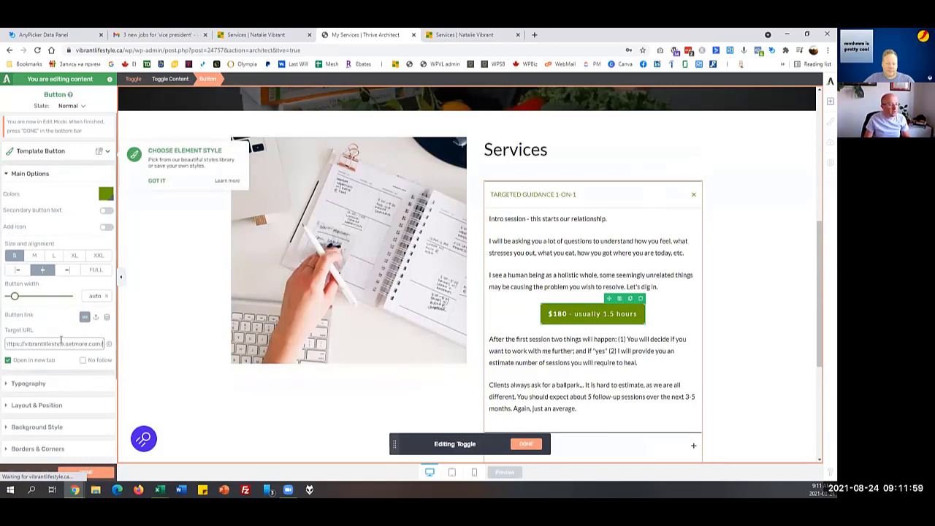
scroll(601, 219, "down", 3)
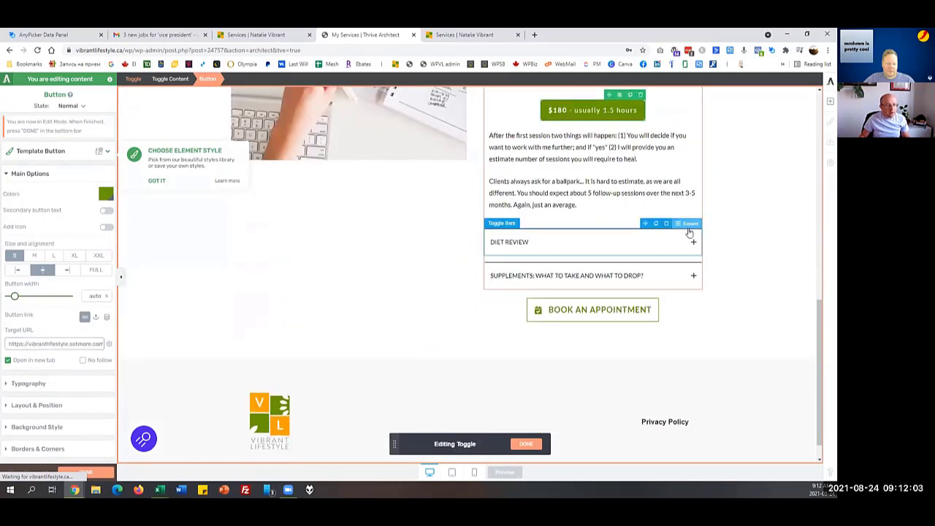
left_click(691, 238)
left_click(592, 345)
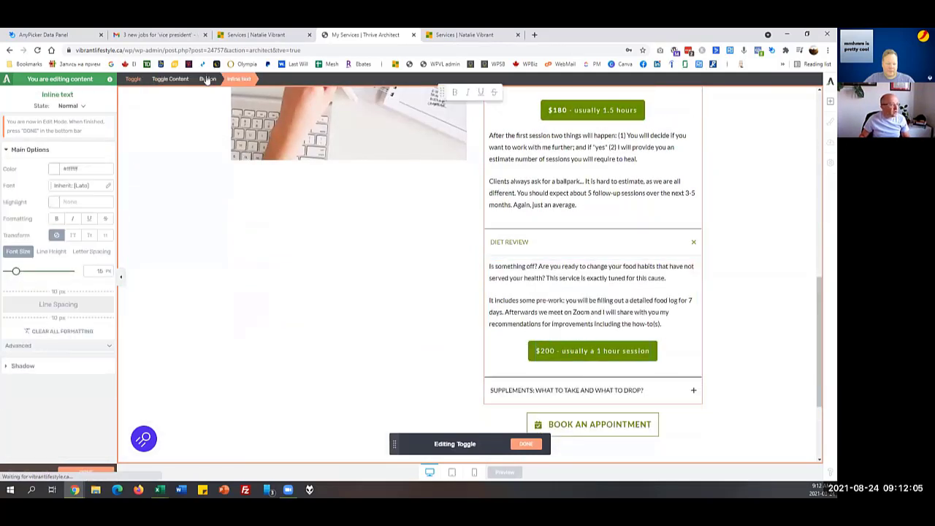
left_click(207, 79)
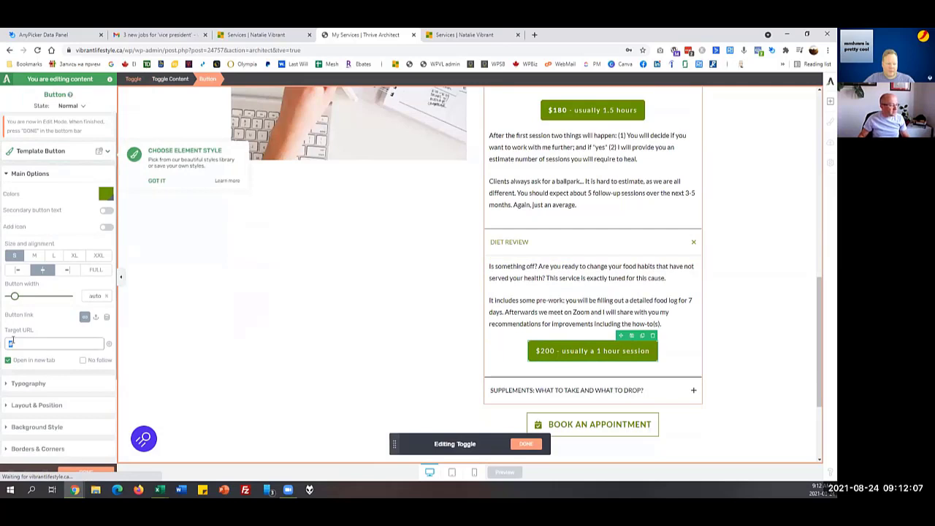
key("ctrl+v")
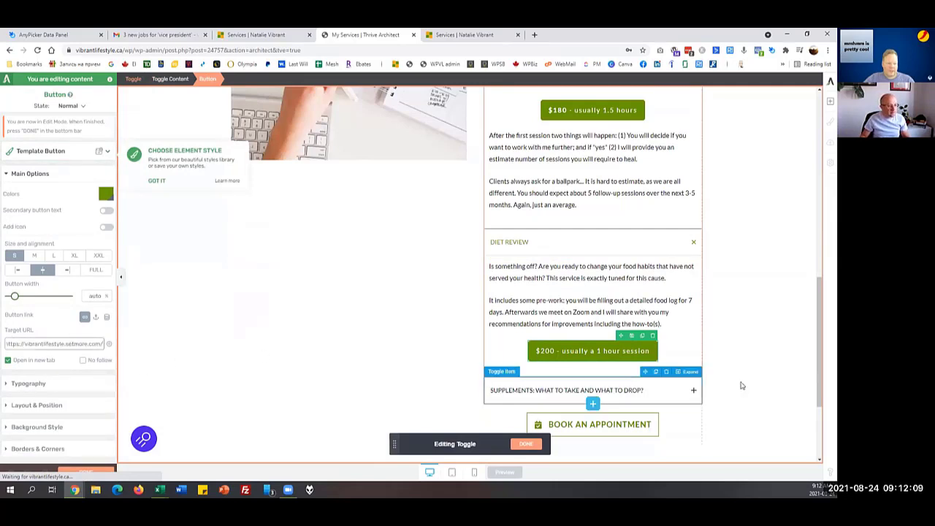
scroll(742, 386, "down", 2)
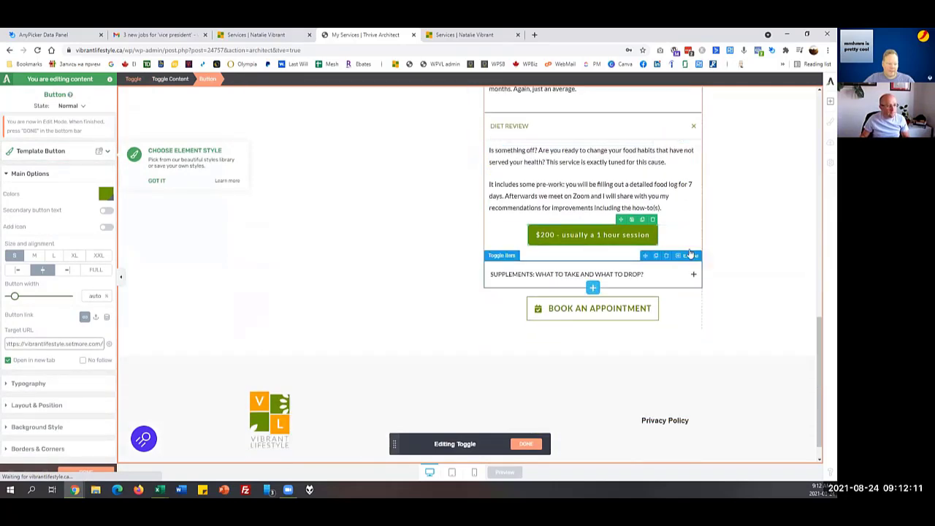
left_click(694, 274)
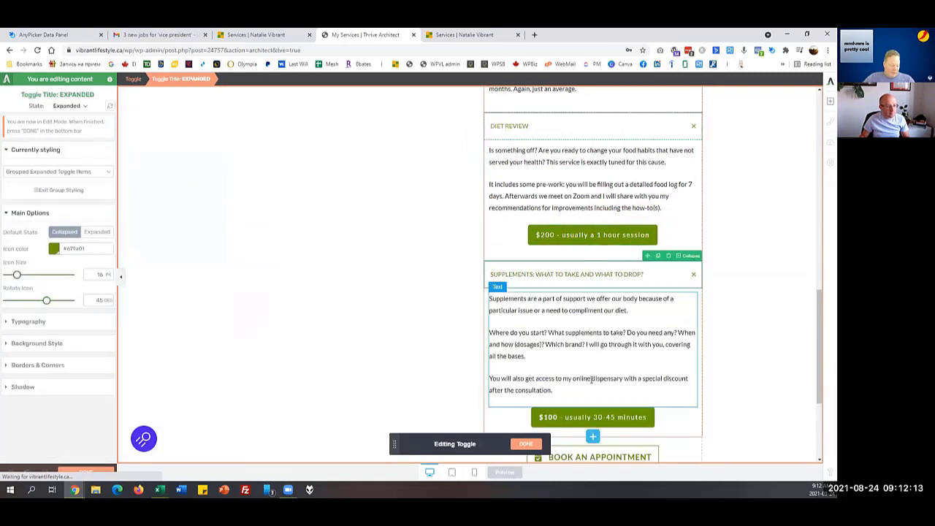
left_click(585, 417)
left_click(585, 417)
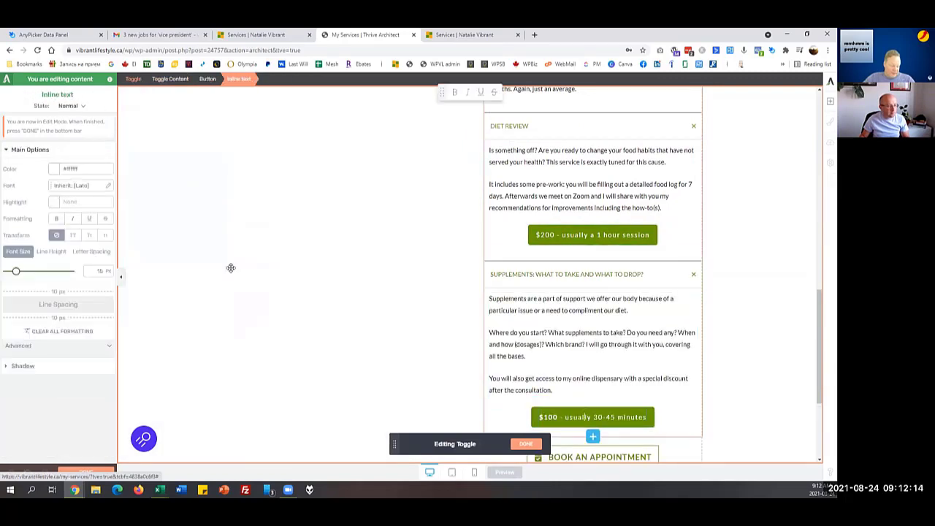
left_click(210, 79)
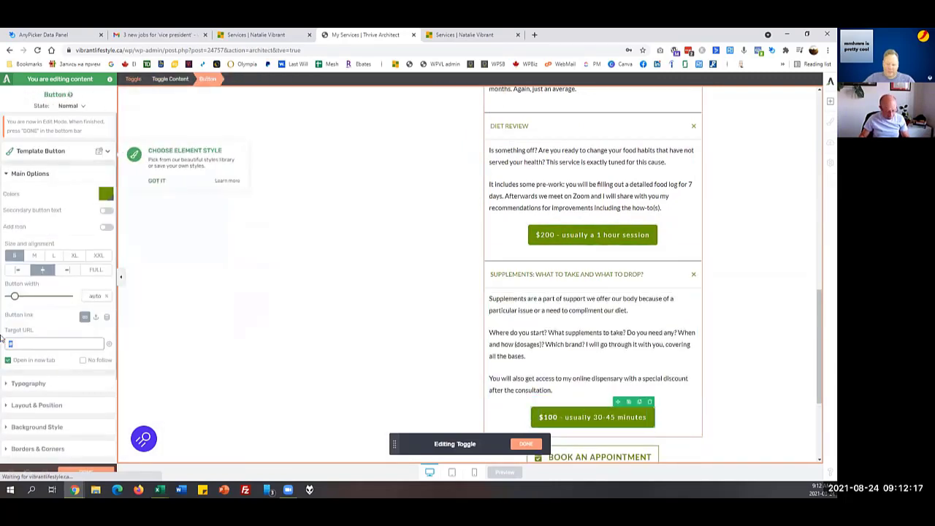
type("https://vibrantlifestyle.setmore.com")
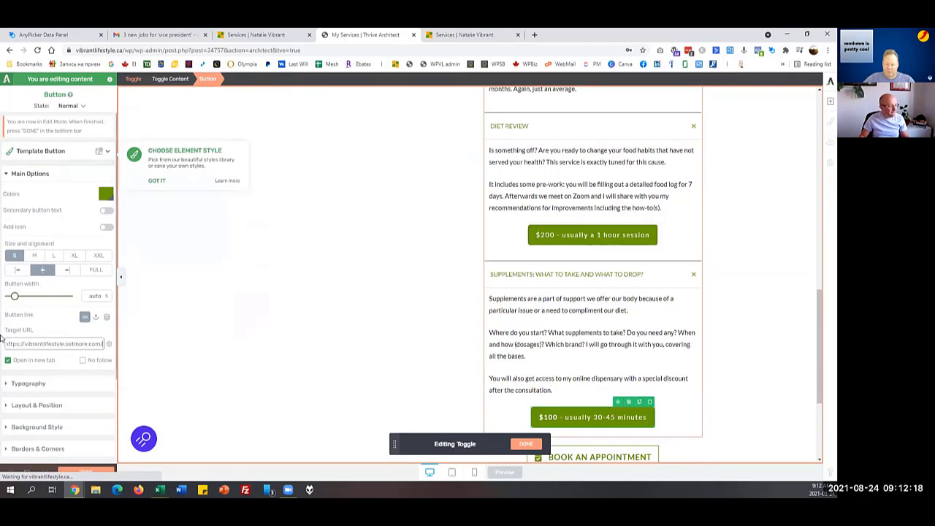
left_click(87, 472)
left_click(99, 472)
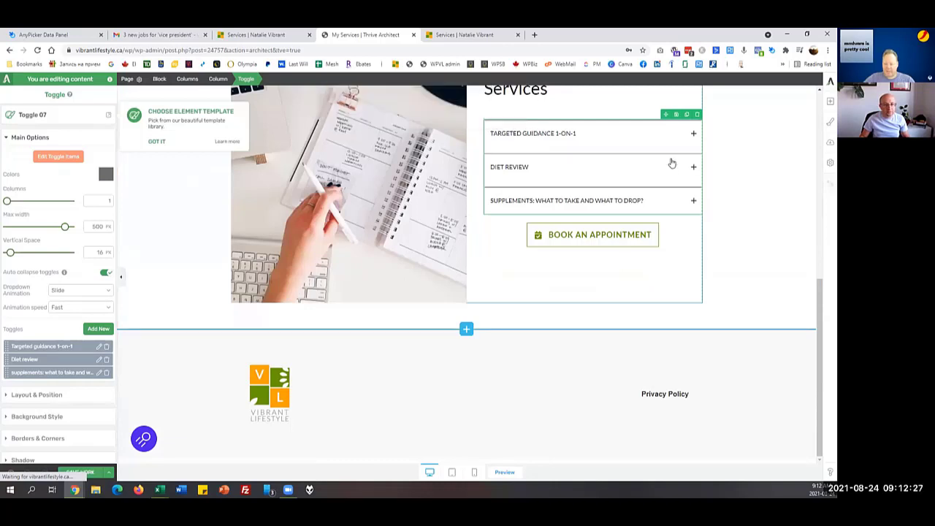
Check the target URL of the $200 button in the Diet Review toggle item
left_click(694, 170)
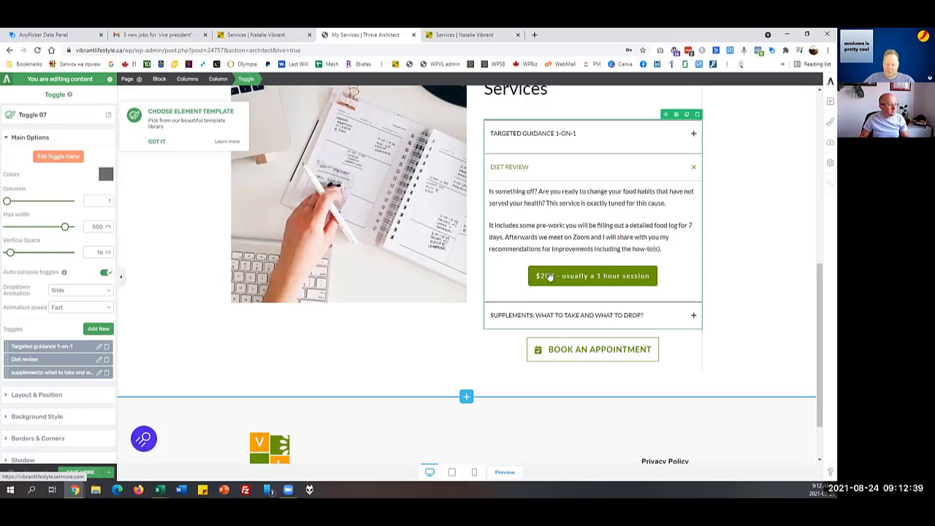
double_click(576, 229)
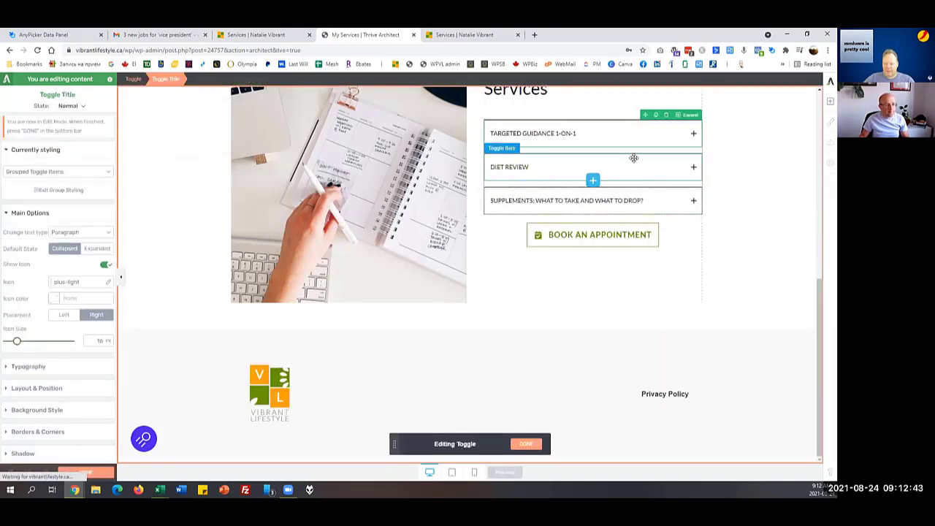
left_click(693, 163)
left_click(690, 149)
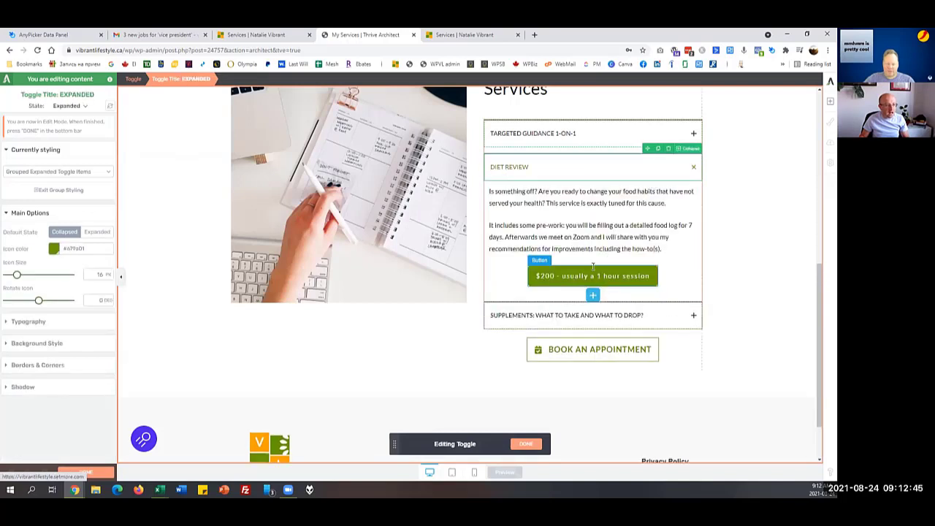
left_click(512, 90)
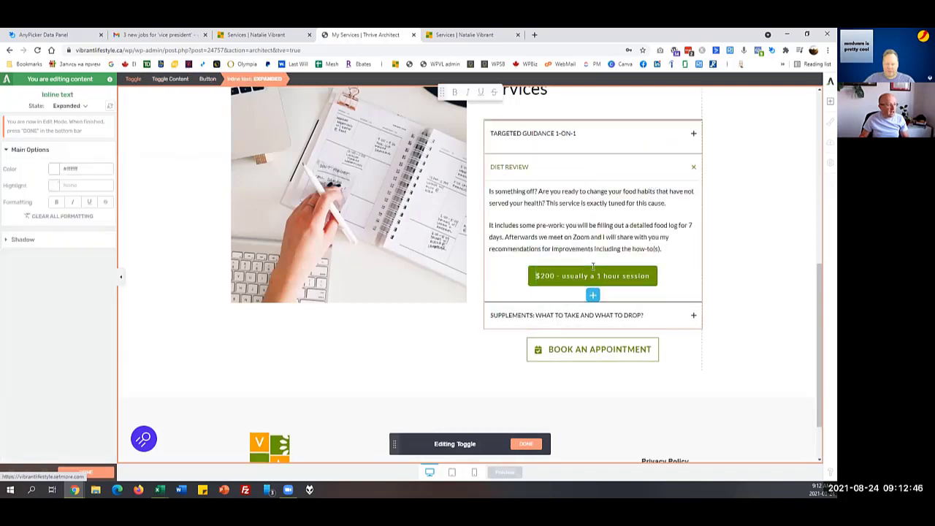
left_click(209, 78)
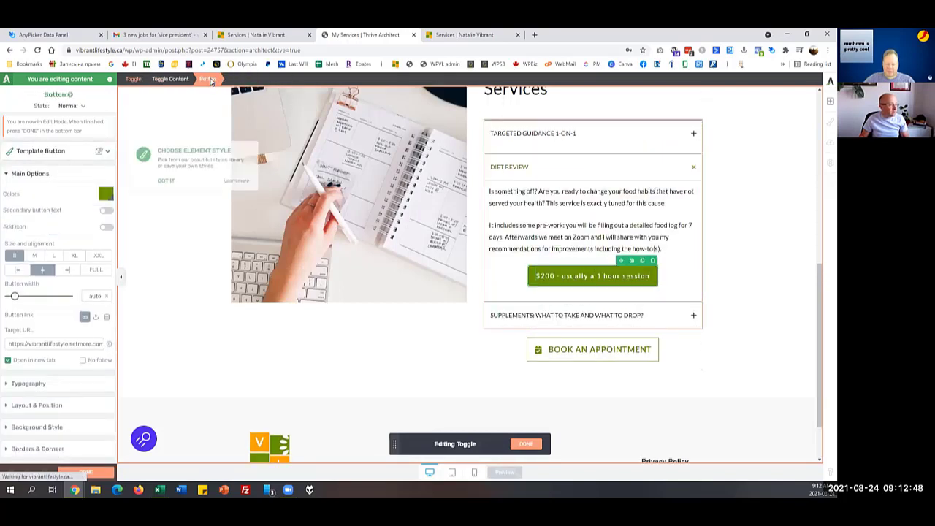
left_click(527, 442)
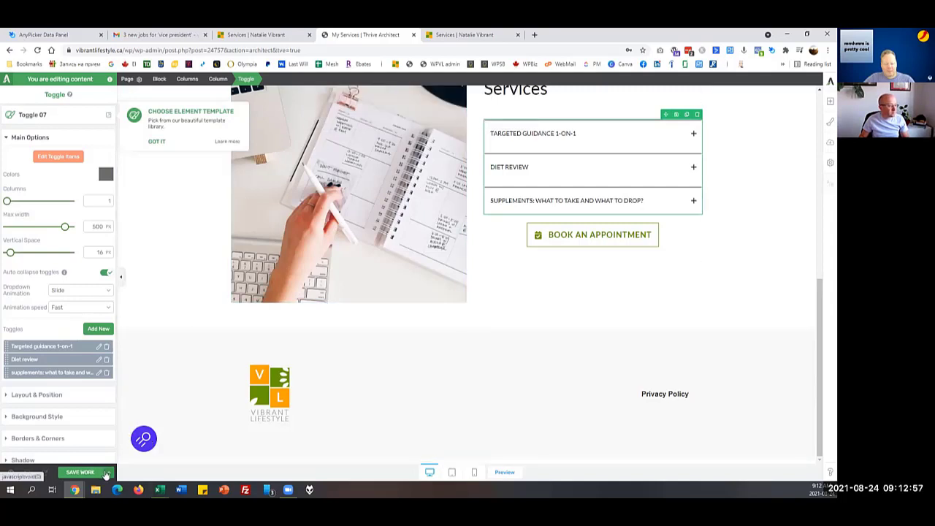
Save the page, return to its live view and test the $200 booking button under Diet Review
left_click(107, 472)
left_click(101, 420)
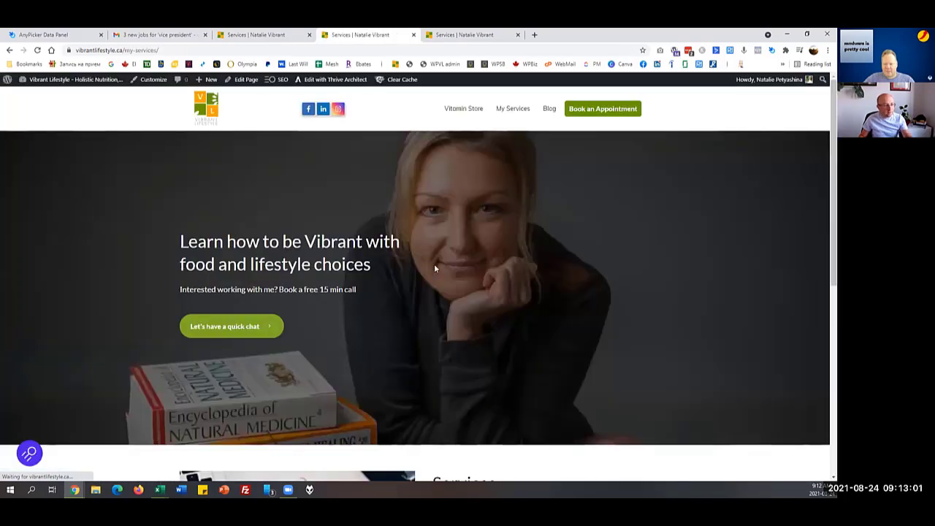
scroll(437, 266, "down", 3)
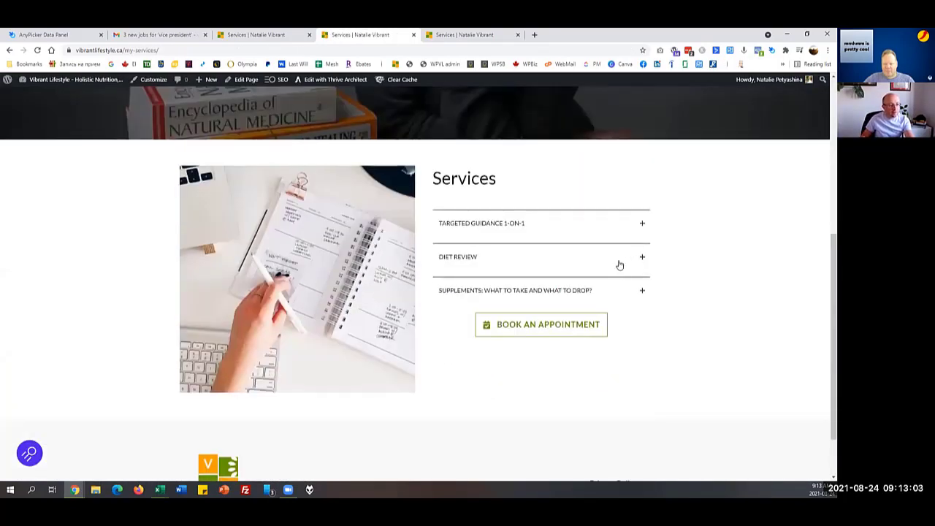
left_click(599, 260)
left_click(532, 367)
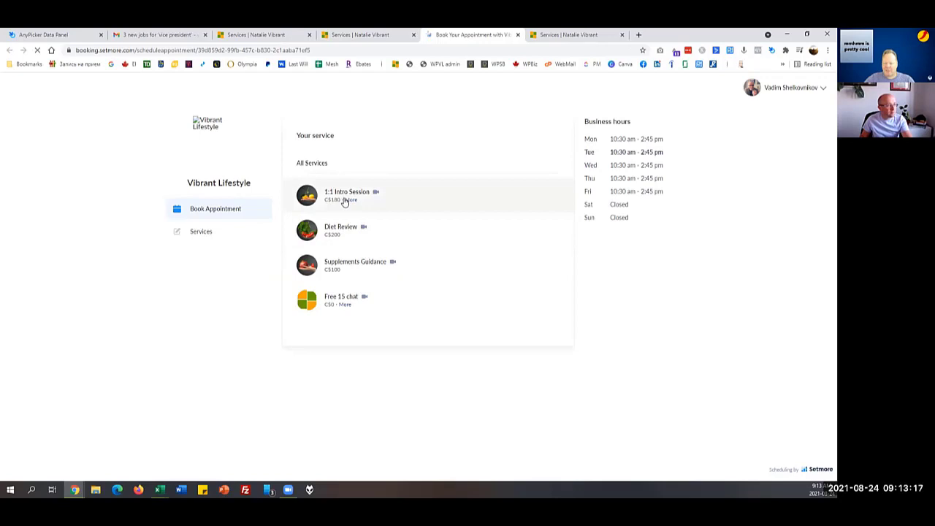
Shorten the booking page address to setmore.com, load the site and log in to the account
left_click(38, 54)
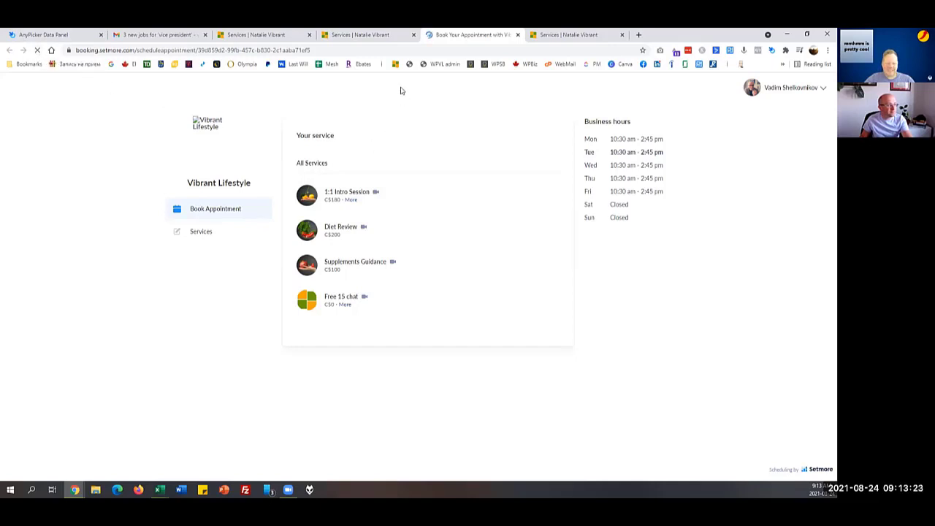
left_click(102, 49)
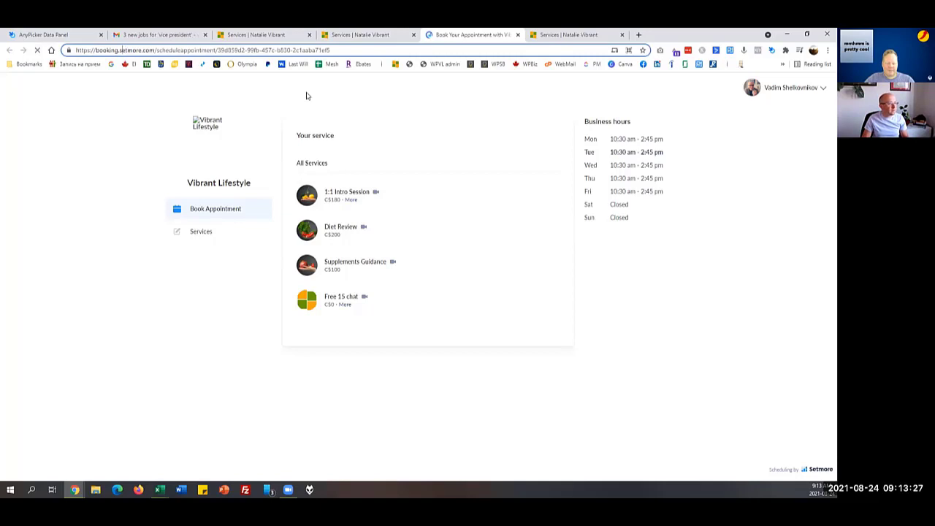
key("shift+Home")
key("BackSpace")
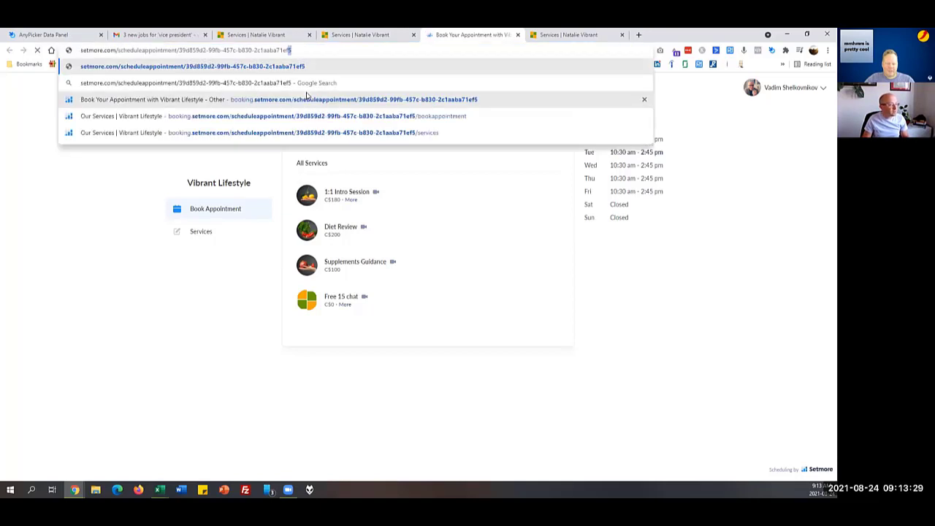
key("shift+Left")
key("shift+Left")
key("shift+Left")
key("shift+Left")
key("shift+Left")
key("shift+Left")
key("shift+Left")
key("shift+Left")
key("shift+Left")
key("shift+Left")
key("shift+Left")
key("shift+Left")
key("shift+Left")
key("shift+Left")
key("shift+Left")
key("shift+Left")
key("shift+Left")
key("shift+Left")
key("shift+Left")
key("shift+Left")
key("shift+Left")
key("shift+Left")
key("shift+Left")
key("shift+Left")
key("shift+Left")
key("shift+Left")
key("shift+Left")
key("shift+Left")
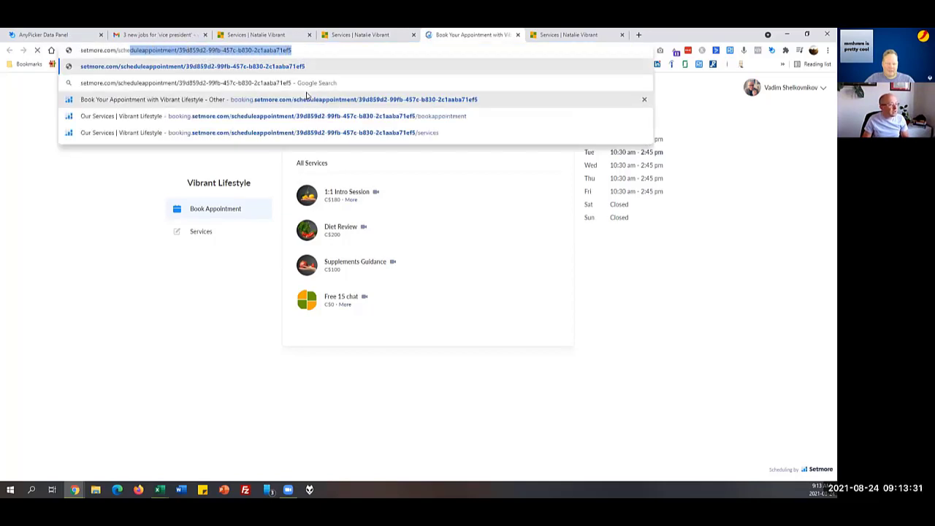
key("BackSpace")
key("Return")
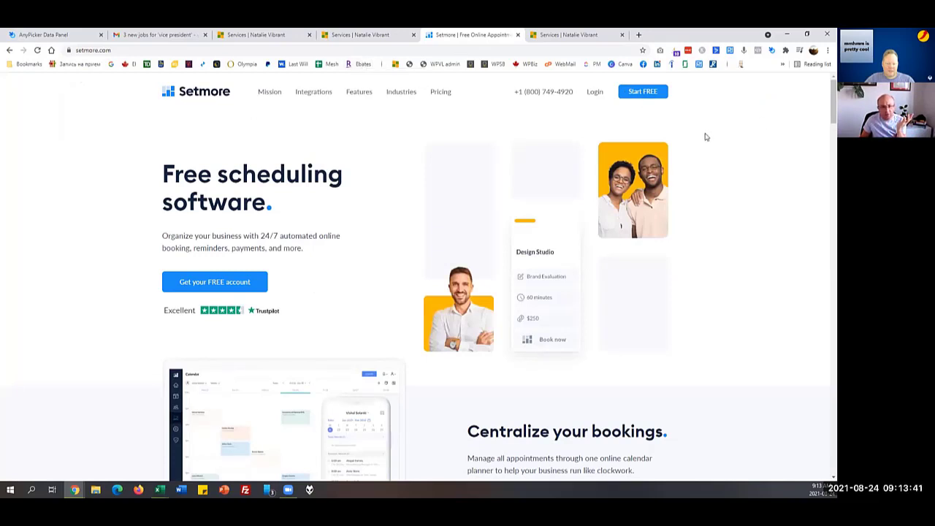
left_click(595, 92)
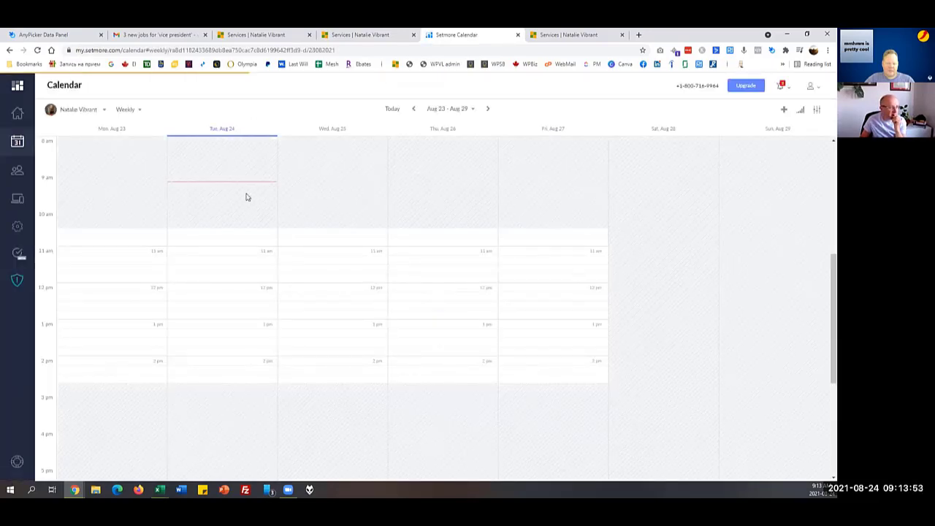
Select the Targeted Guidance 1-on-1 introduction on the Services page and check the 1:1 Intro Session description in the Setmore service settings
left_click(17, 226)
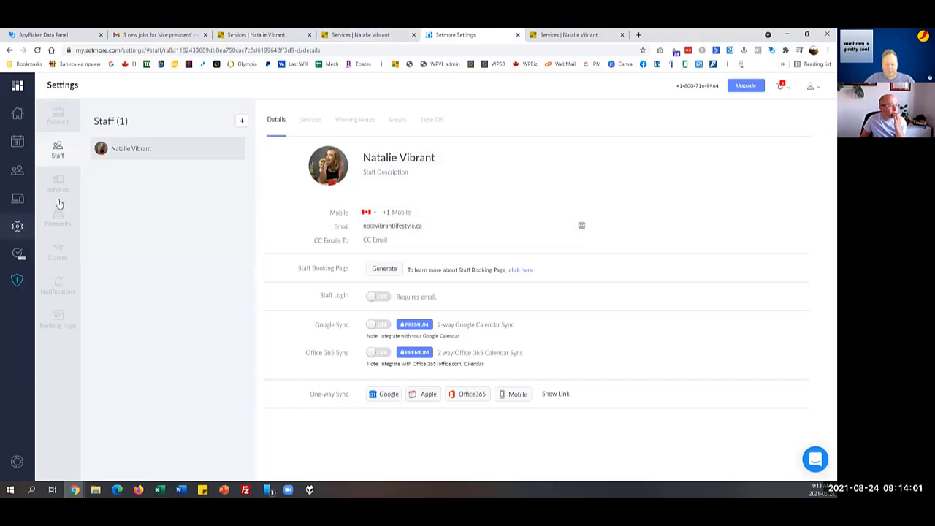
left_click(363, 33)
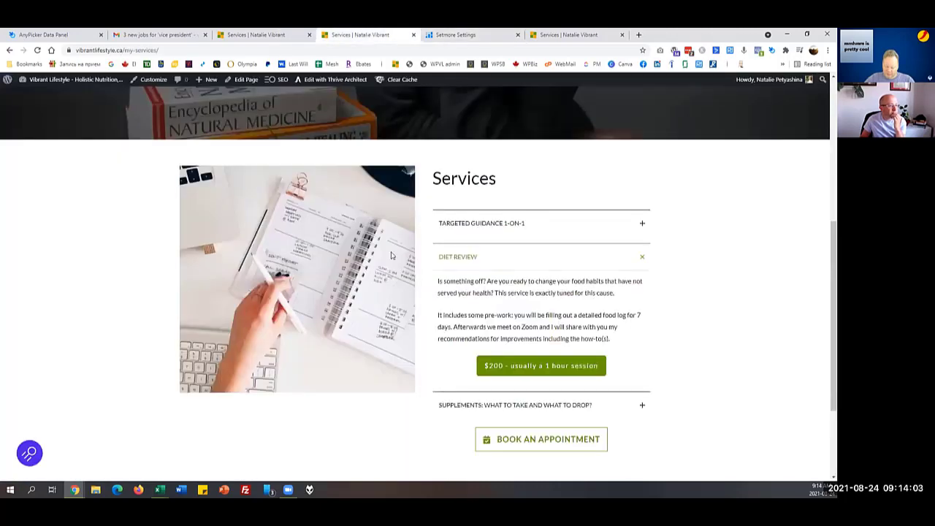
left_click(641, 224)
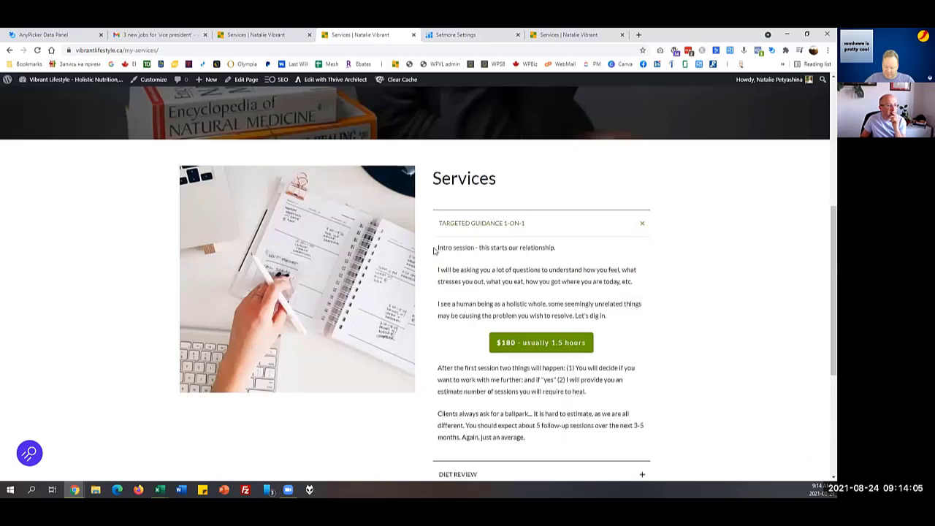
left_click_drag(438, 247, 626, 321)
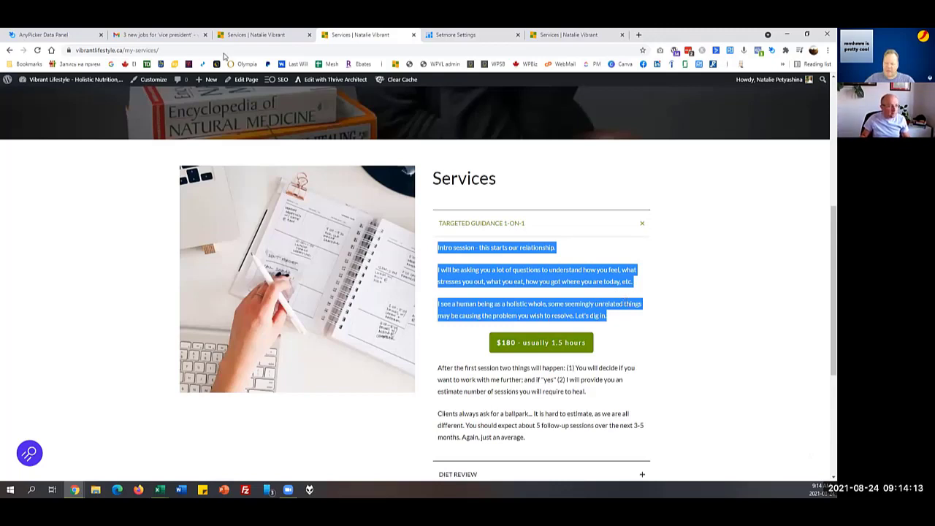
left_click(468, 35)
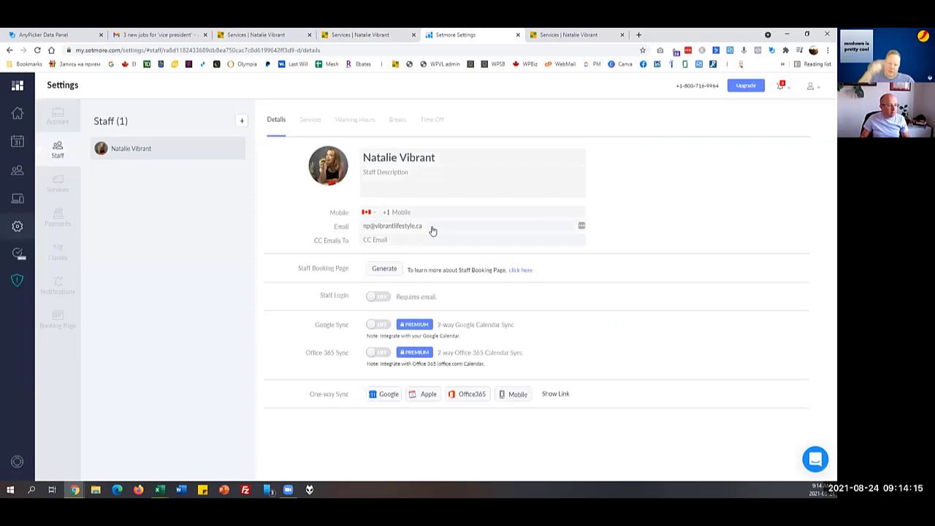
left_click(67, 186)
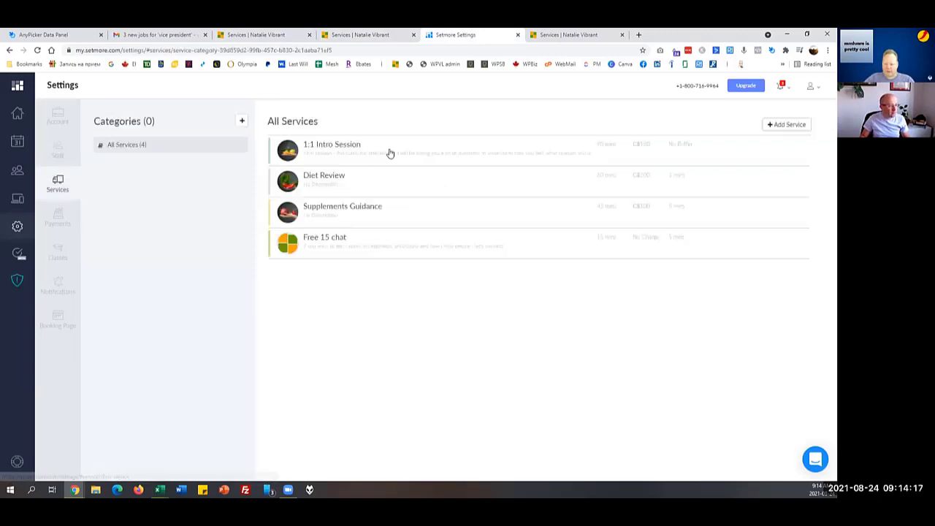
left_click(792, 150)
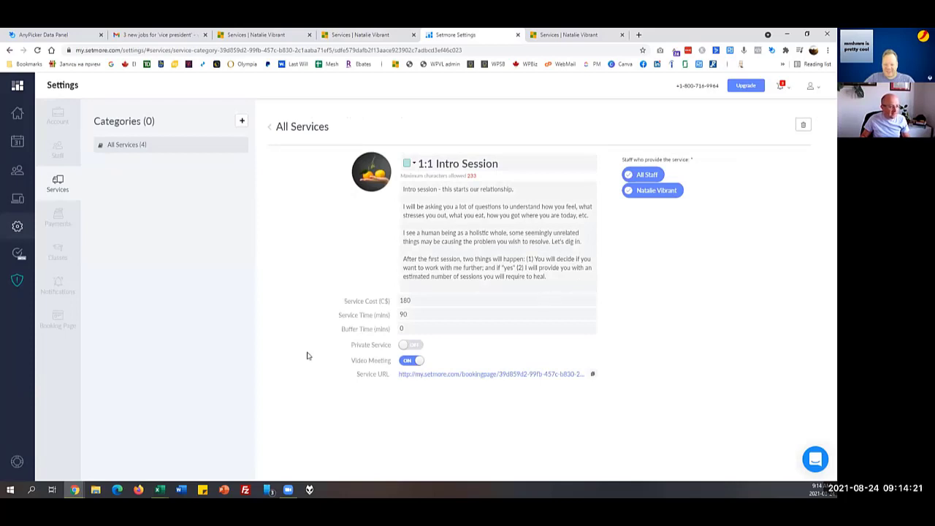
Open the Diet Review service in Setmore and copy the Diet Review text from the live Services page
left_click(274, 132)
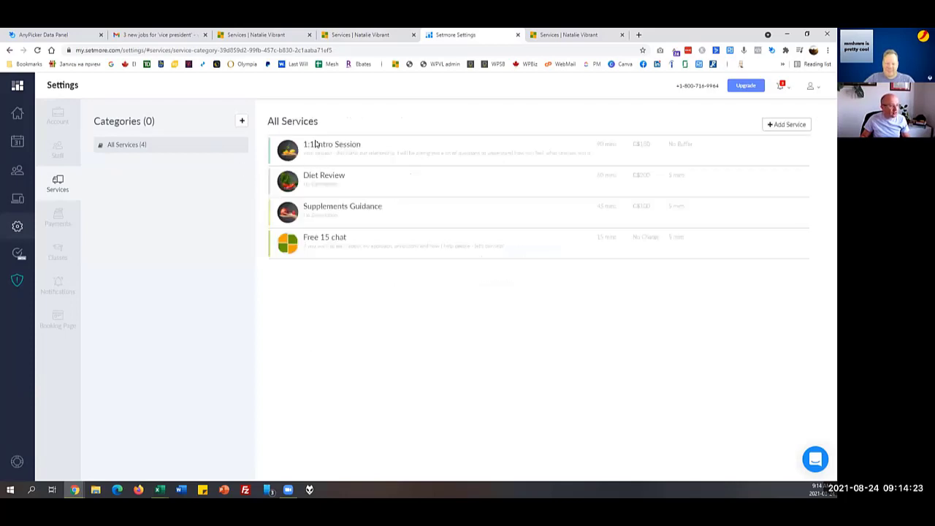
left_click(761, 177)
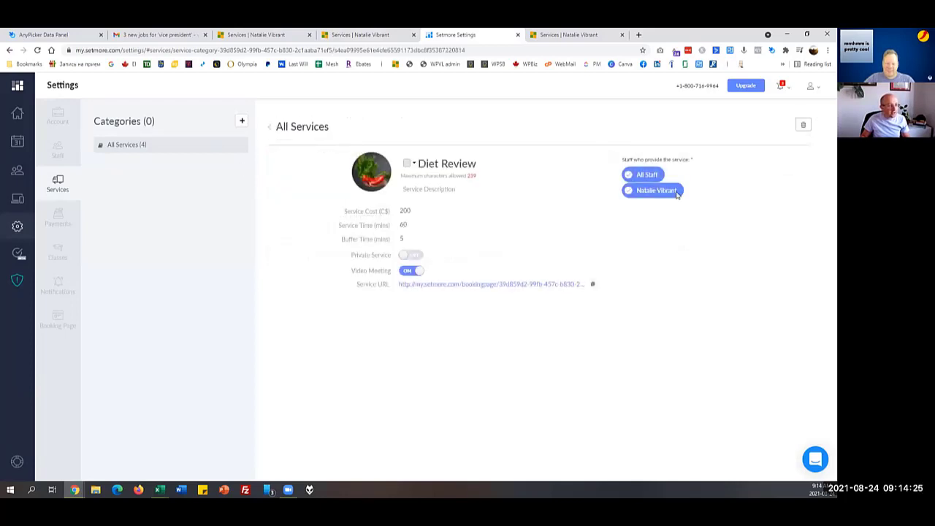
left_click(581, 35)
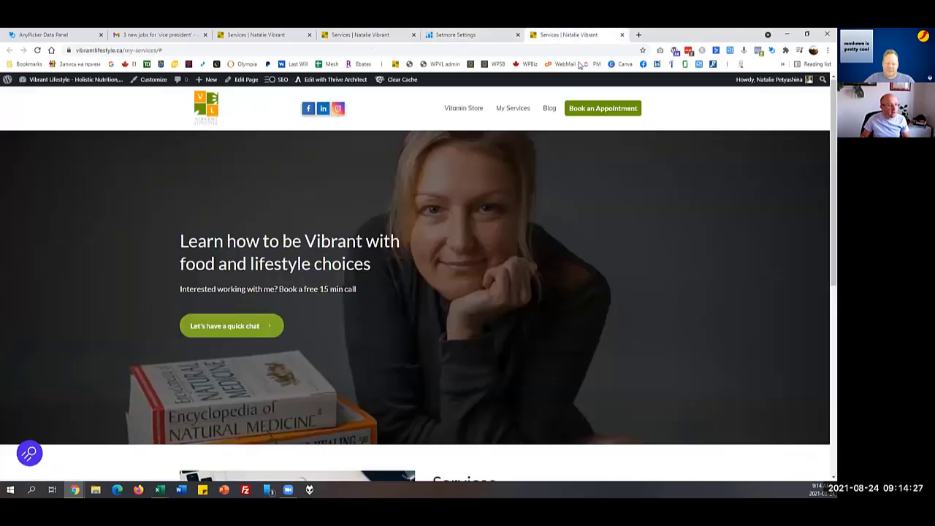
scroll(570, 301, "down", 5)
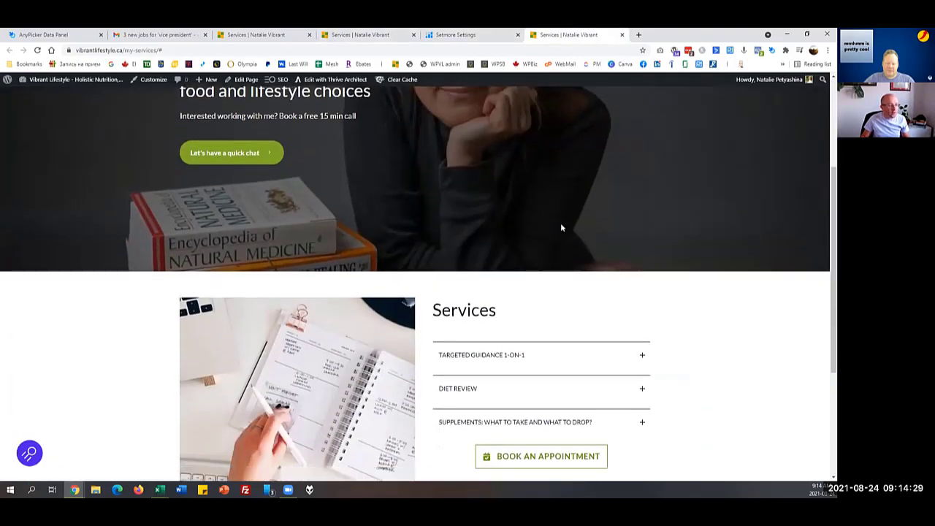
left_click(640, 215)
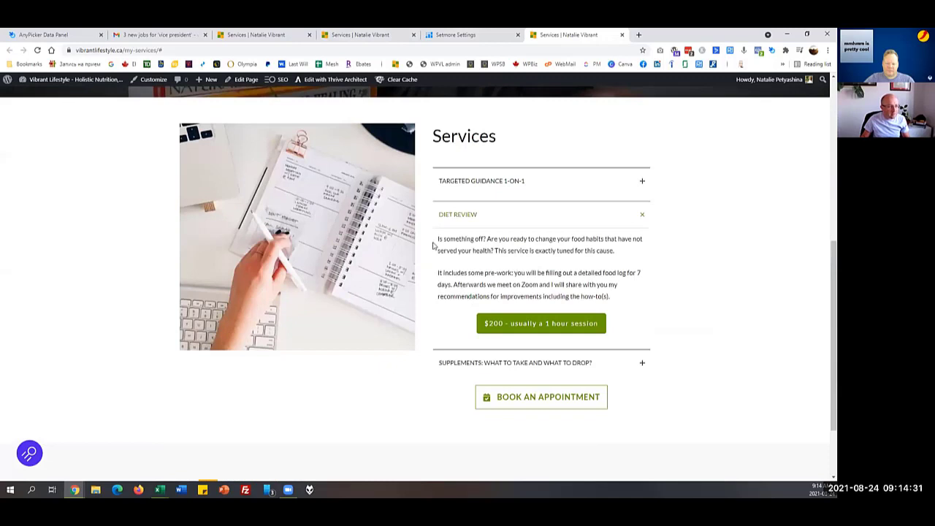
left_click_drag(436, 244, 617, 299)
key("ctrl+c")
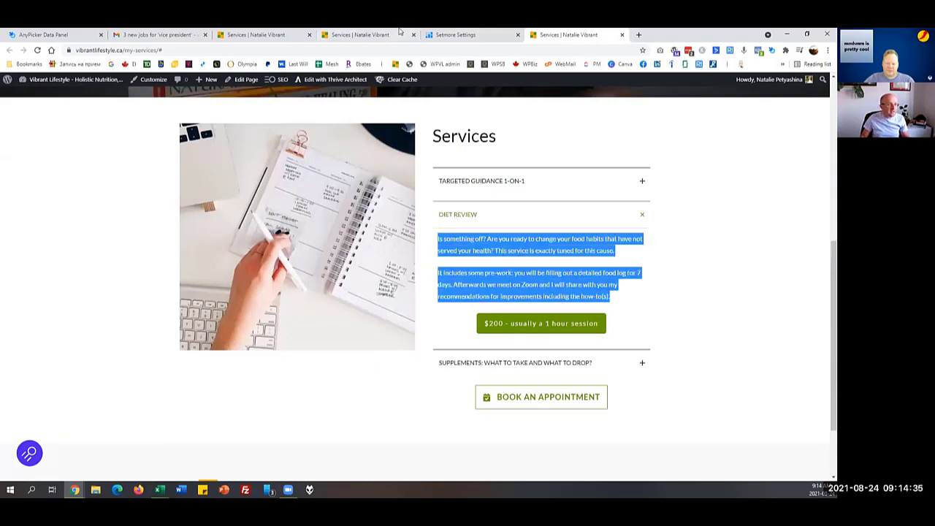
Close the duplicate Services page tab and paste the copied text as the Diet Review service's description in Setmore
left_click(376, 34)
left_click(257, 33)
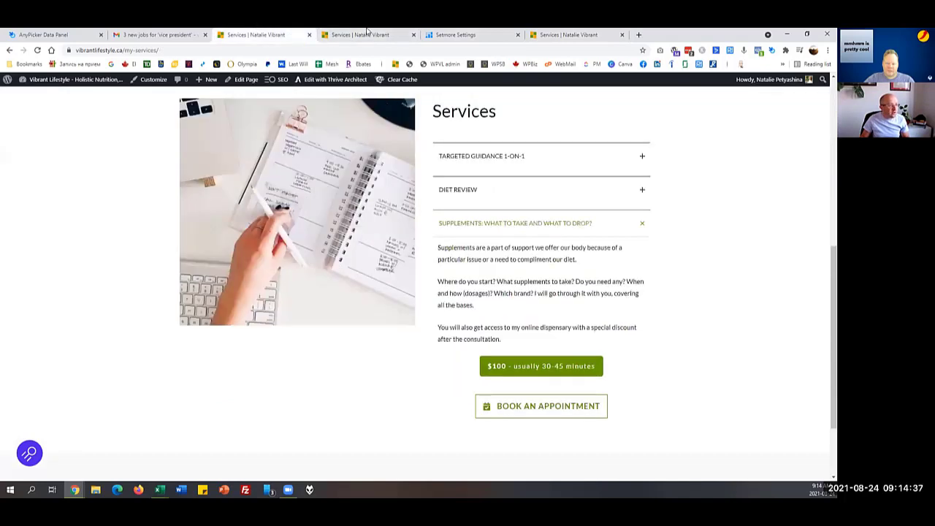
left_click(413, 35)
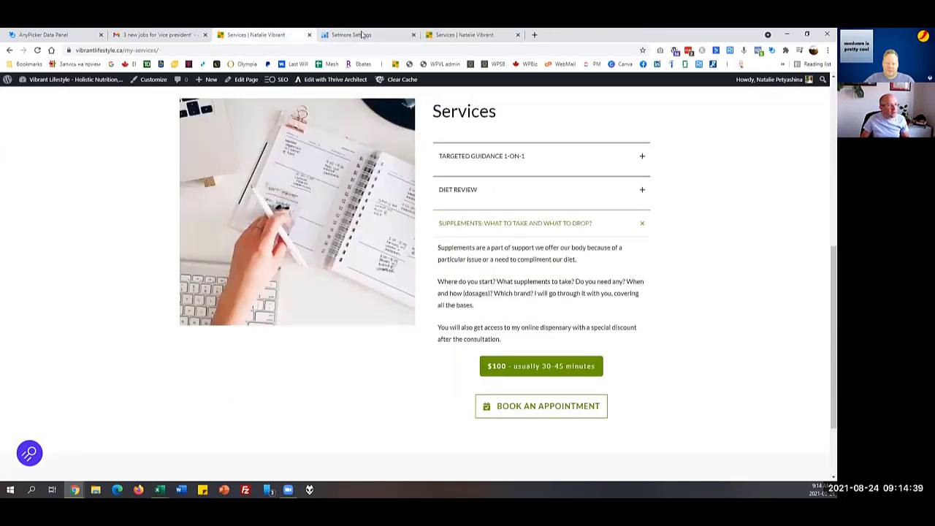
left_click(372, 35)
left_click(428, 188)
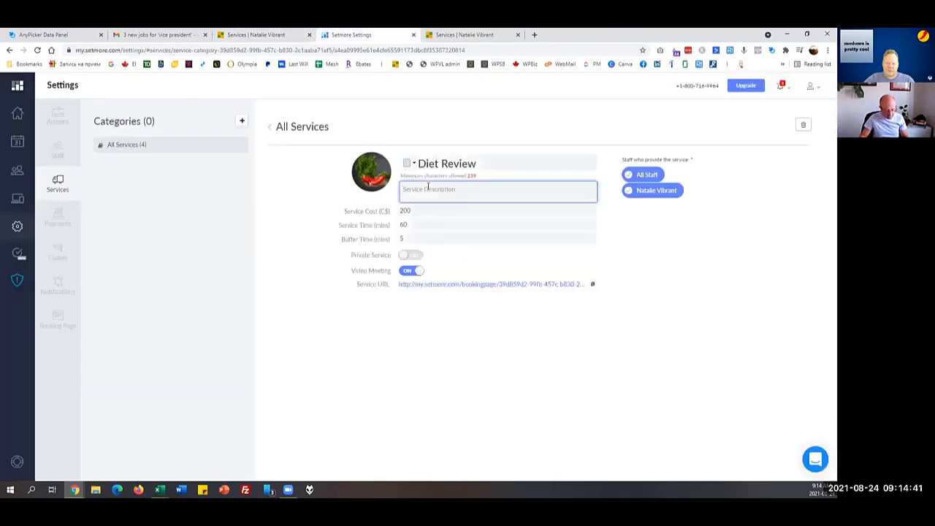
key("ctrl+v")
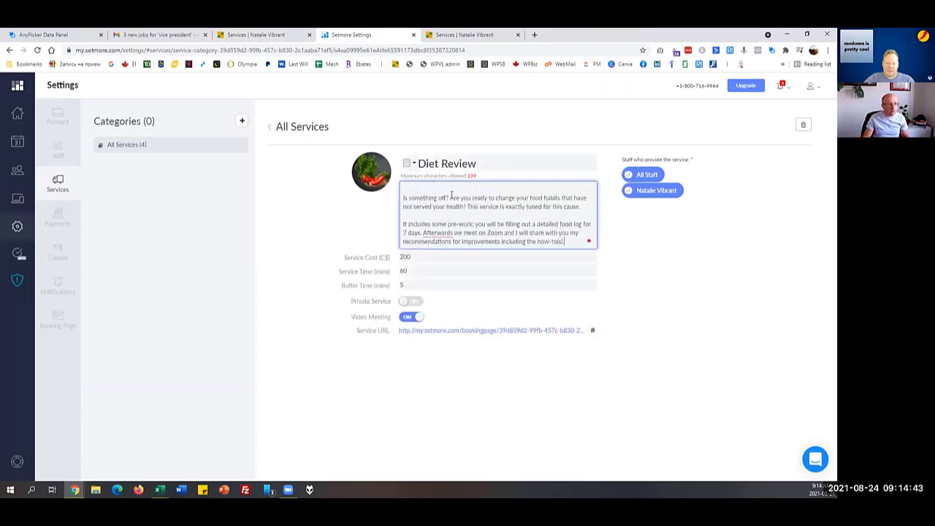
Add a comma after "Afterwards" in the Diet Review description, remove its leading blank line and return to the services list
right_click(448, 235)
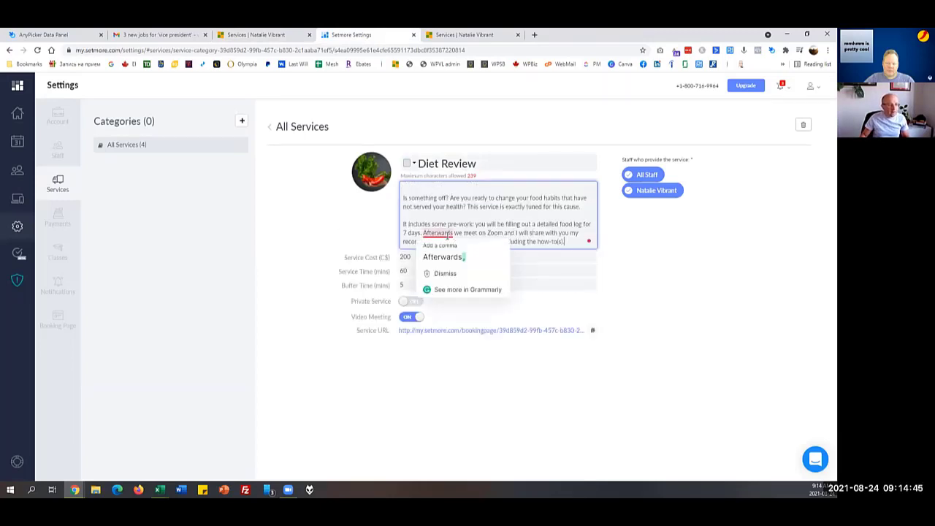
left_click(446, 245)
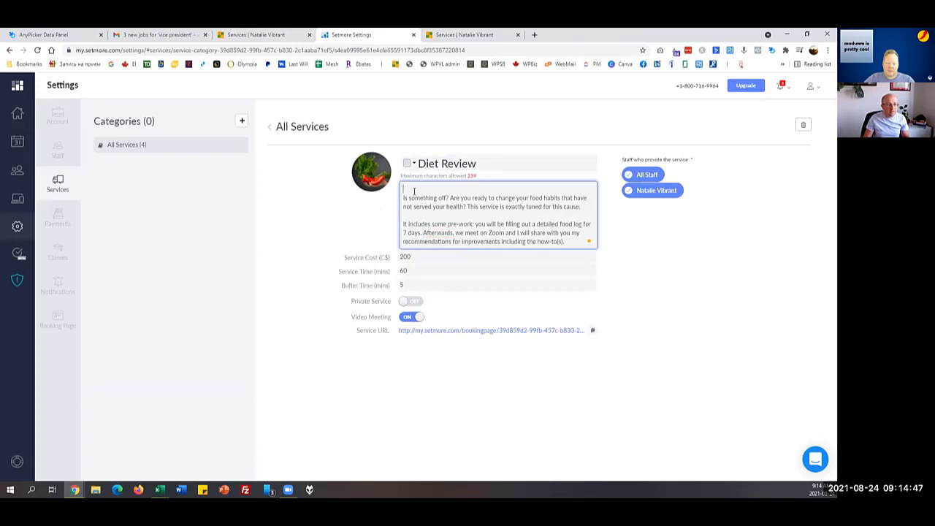
key("Delete")
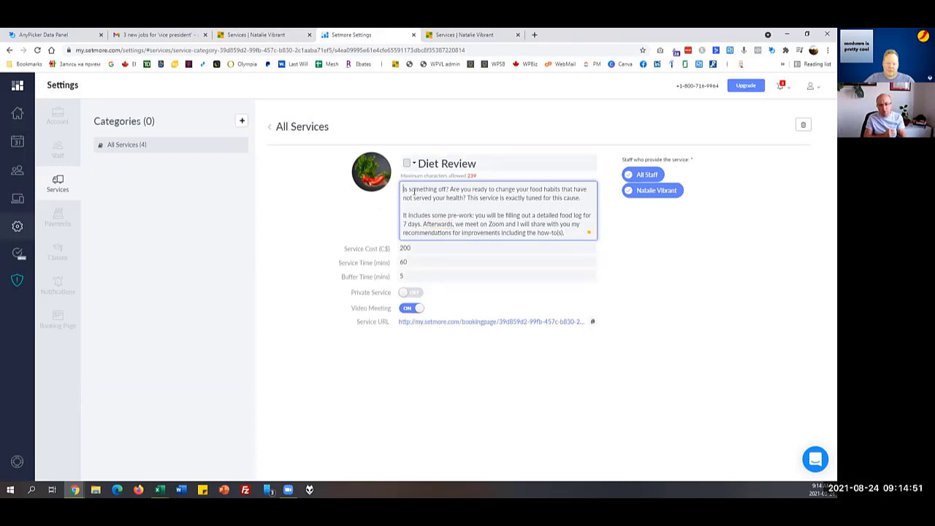
left_click(270, 128)
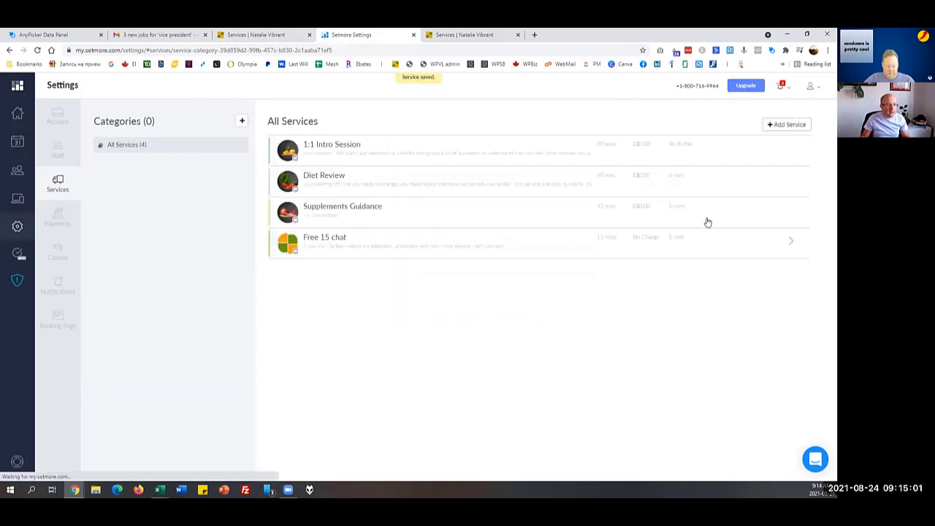
Open the Supplements Guidance service and fill its description with the Supplements text copied from the live Services page
left_click(795, 213)
left_click(472, 34)
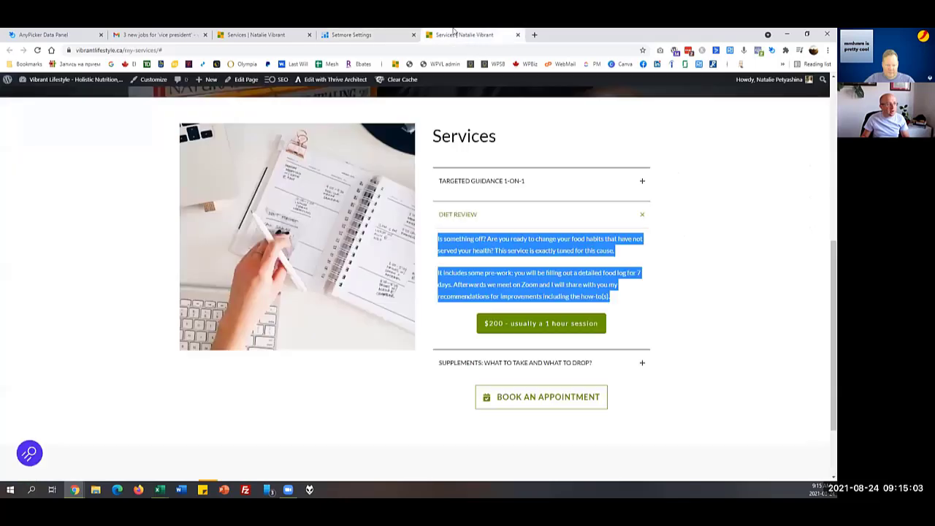
left_click(641, 363)
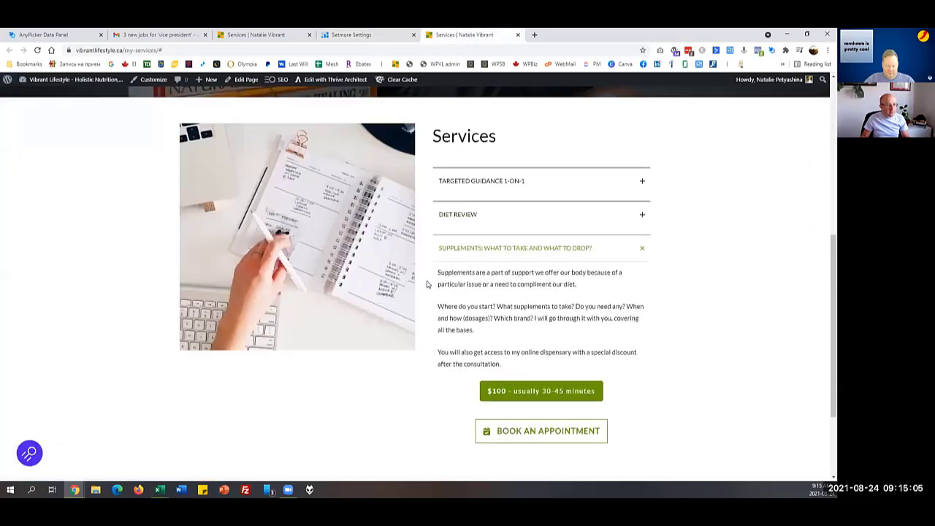
left_click_drag(432, 274, 609, 363)
key("ctrl+c")
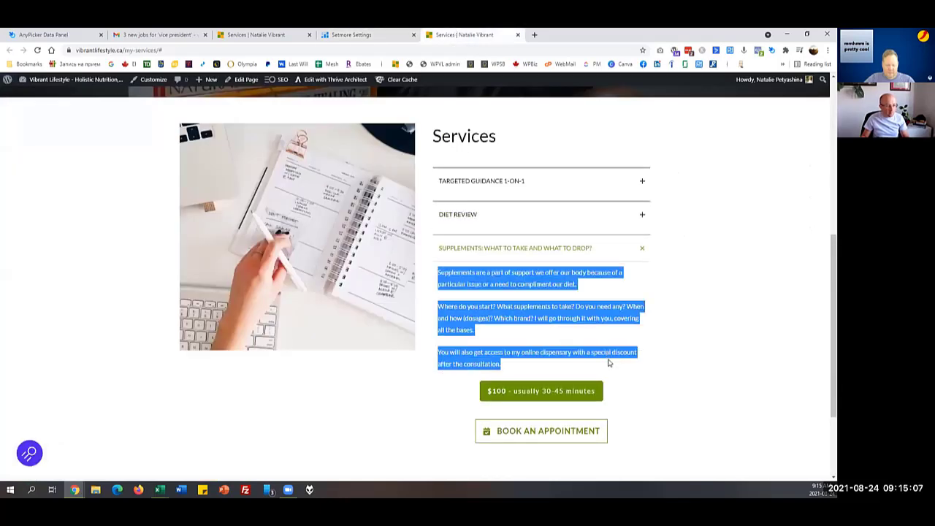
left_click(349, 34)
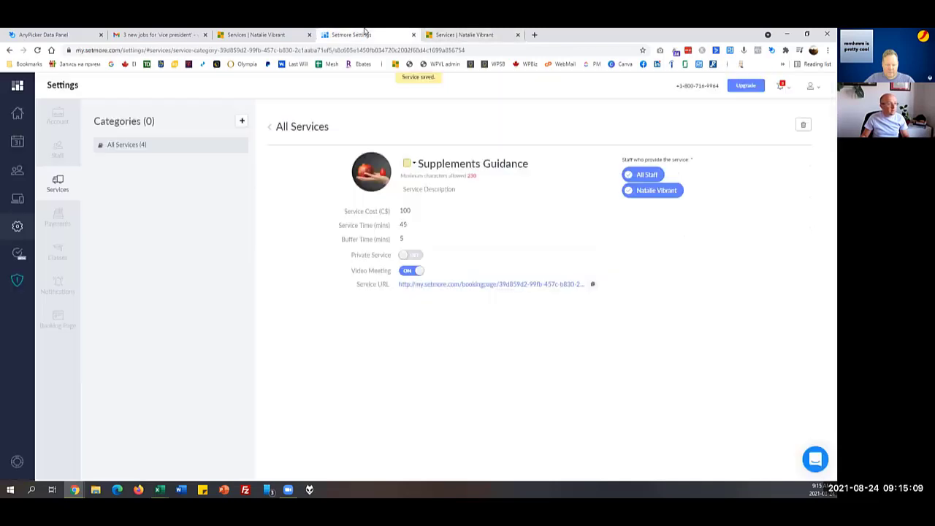
left_click(443, 194)
key("ctrl+v")
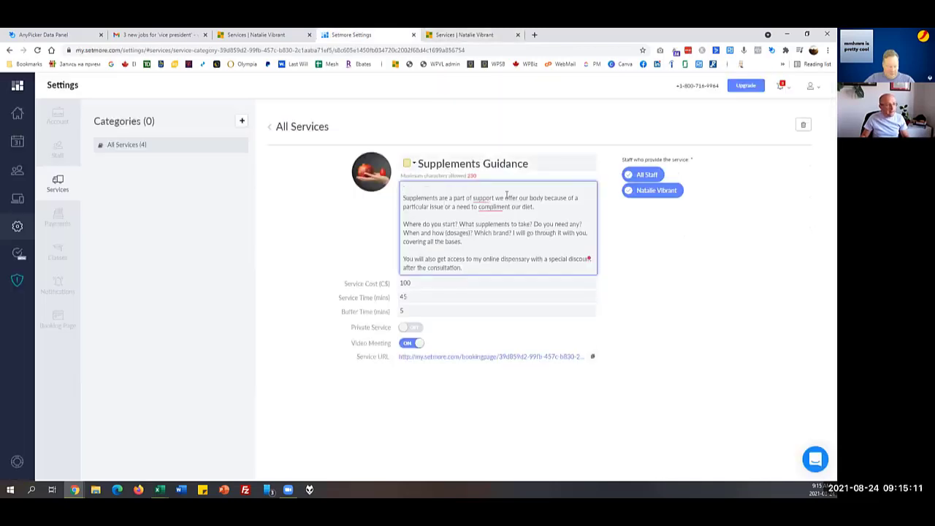
Remove the leading blank line from the Supplements Guidance description and change "support" to "the support"
left_click(432, 189)
key("Delete")
mouse_move(483, 190)
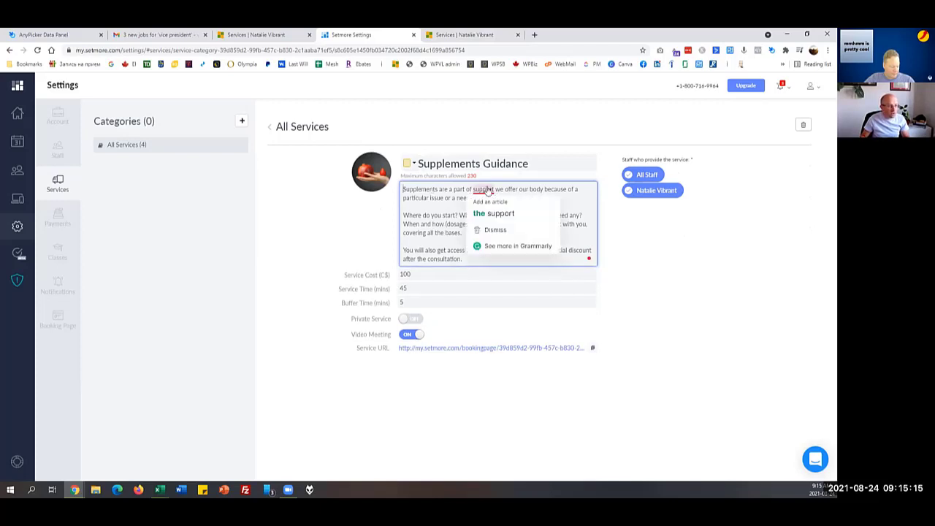
left_click(494, 213)
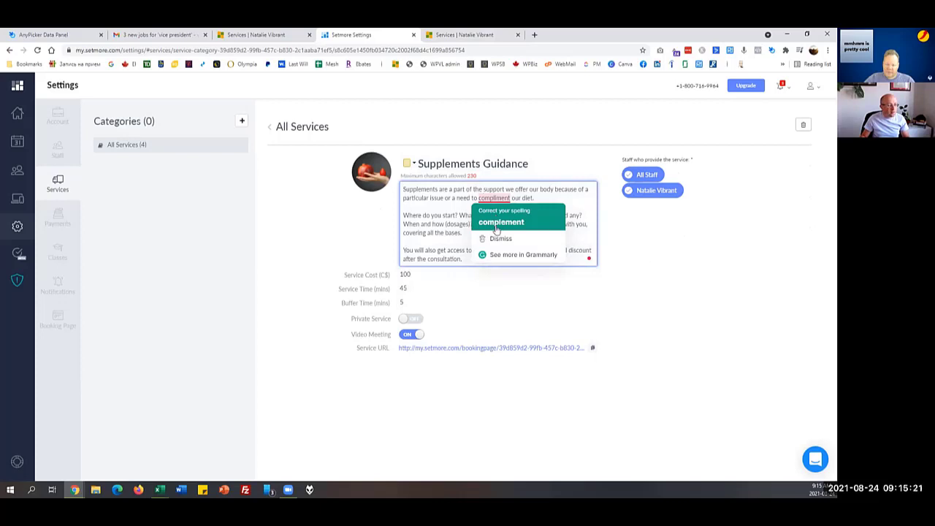
Switch back to the live Services page and open it for editing with Thrive Architect
left_click(467, 34)
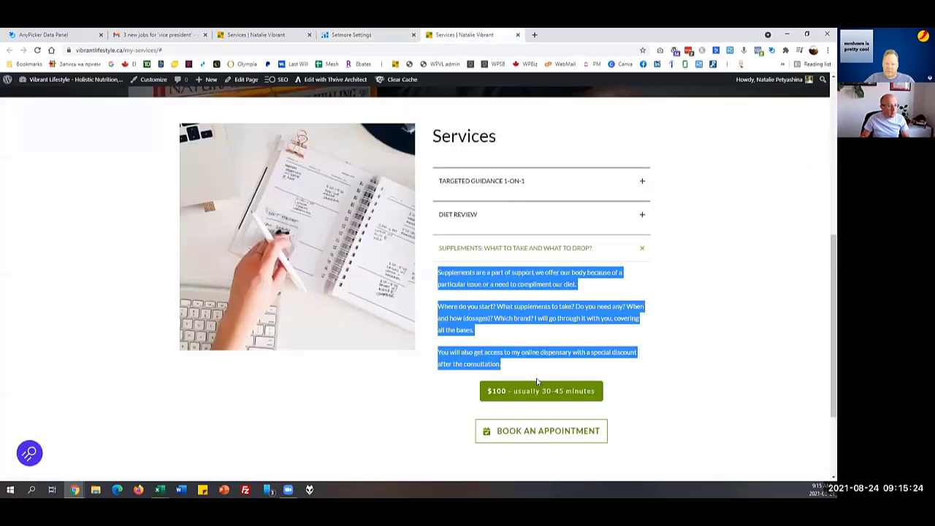
left_click(322, 80)
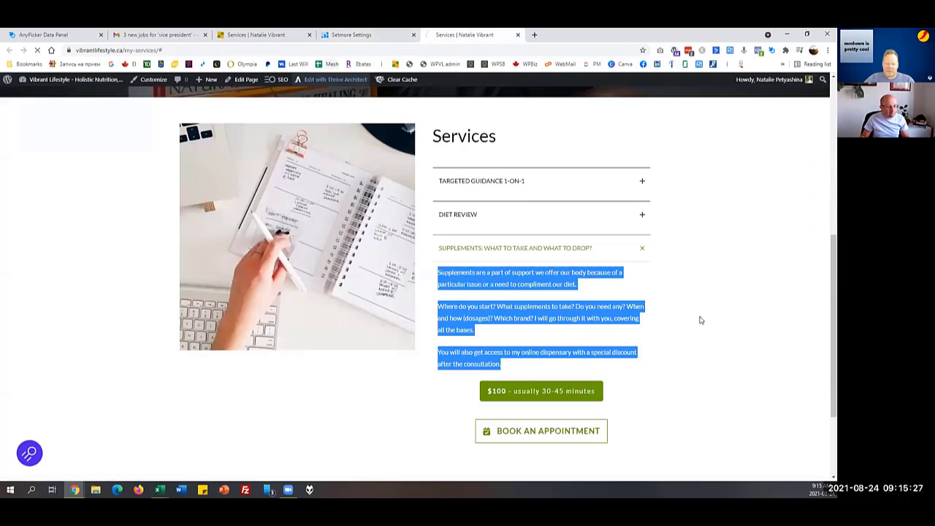